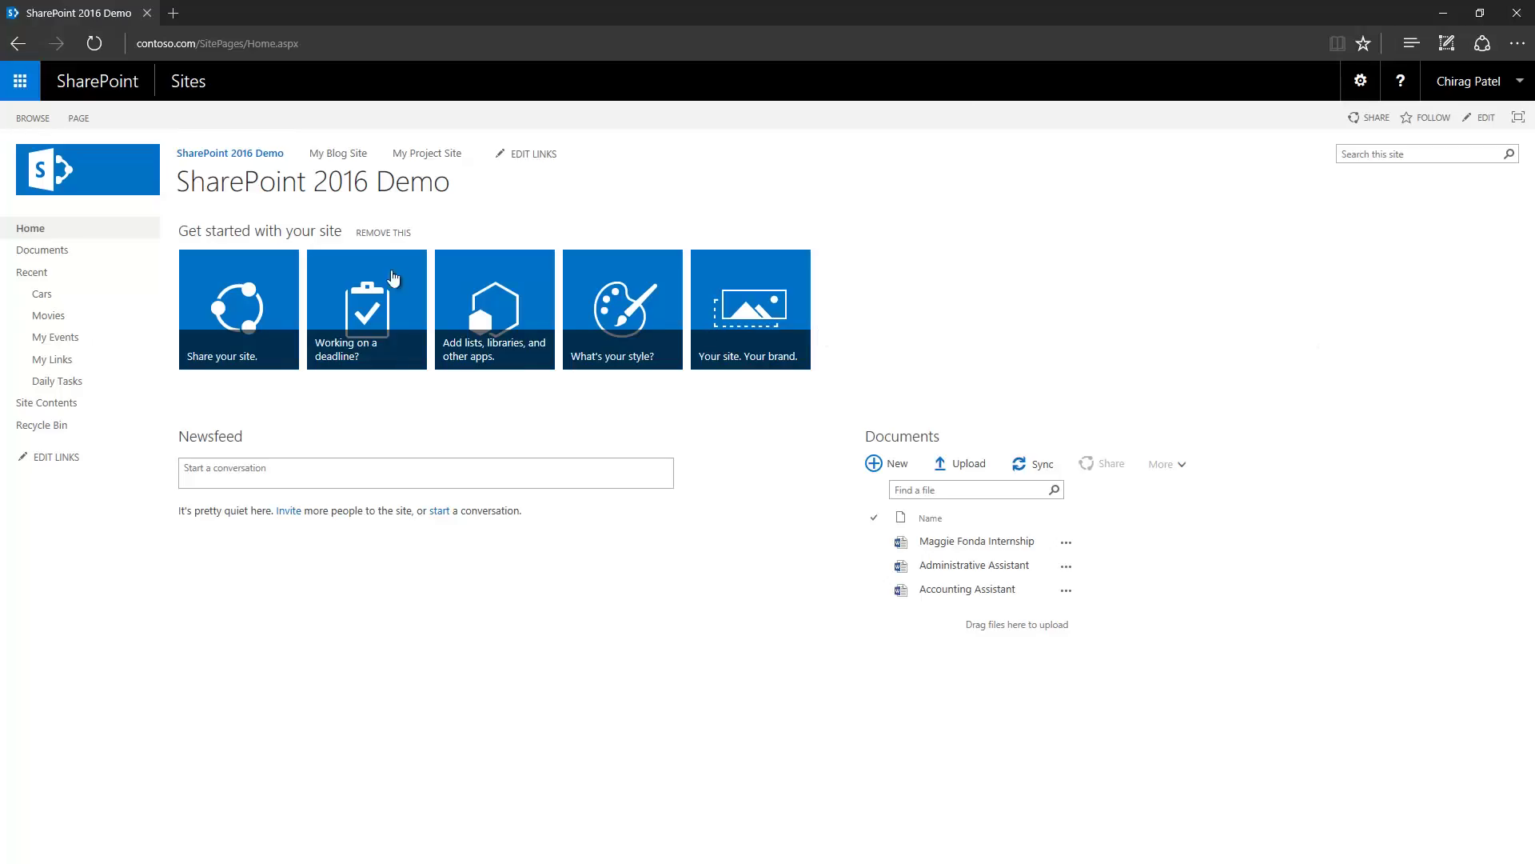
# Step: Inspect the Demo home page's web address, marking its SitePages part
pyautogui.click(1360, 82)
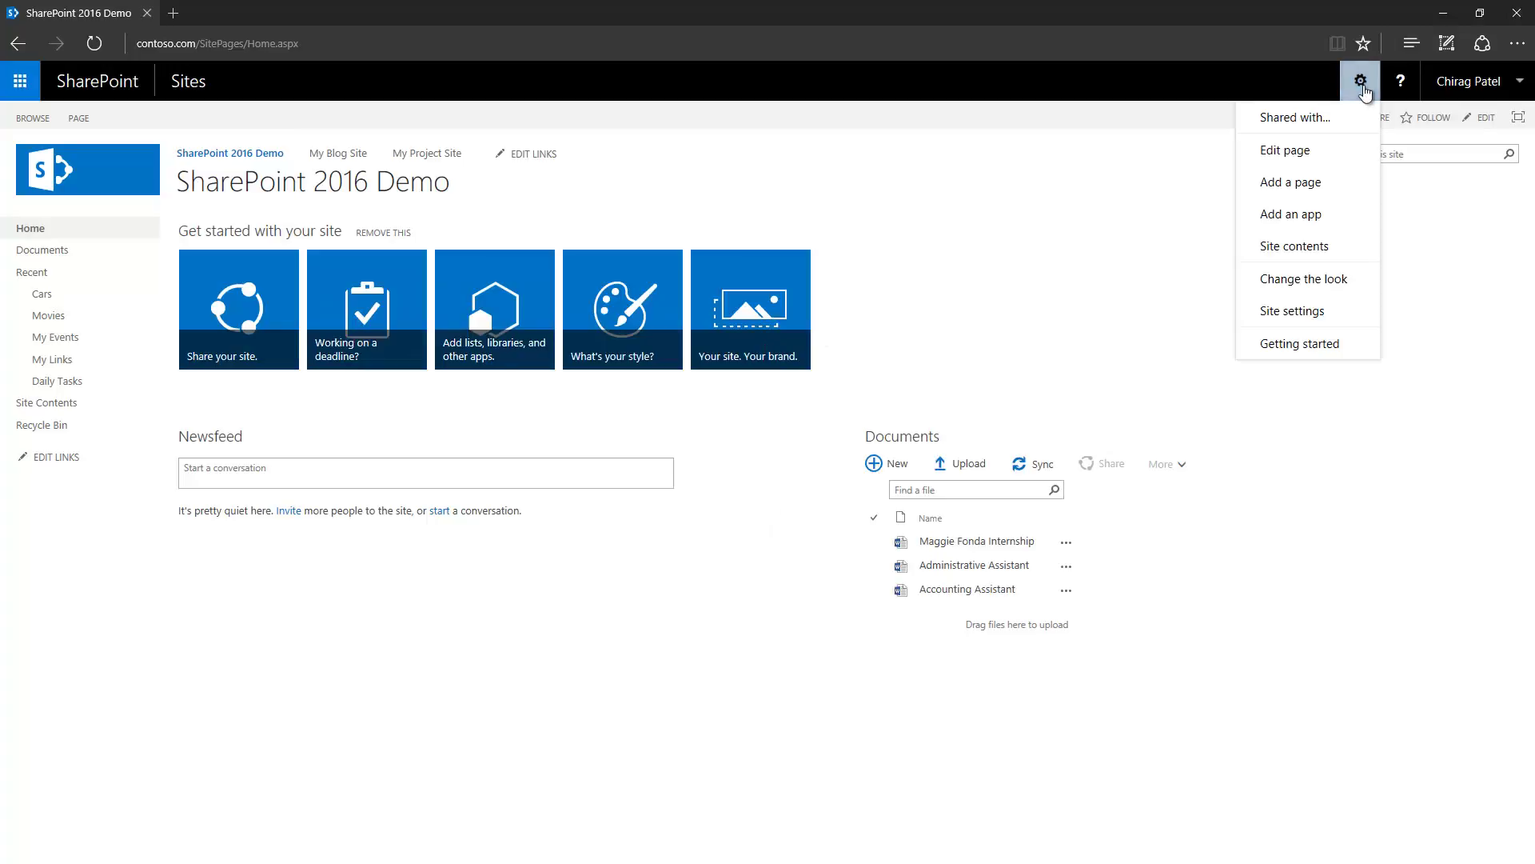
pyautogui.click(461, 120)
pyautogui.click(357, 49)
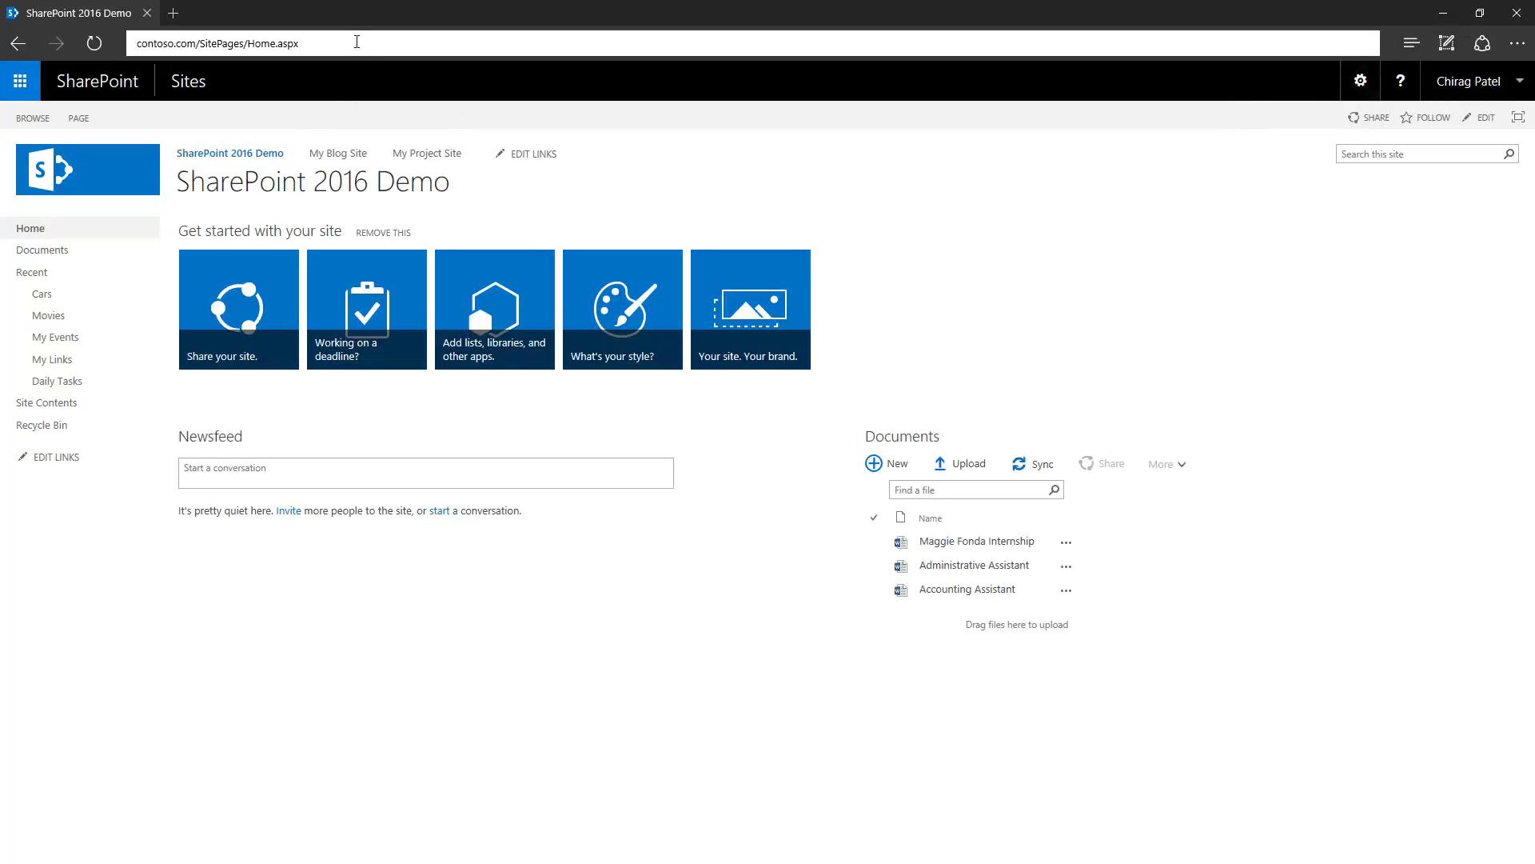
pyautogui.click(357, 41)
pyautogui.click(1184, 371)
pyautogui.click(315, 46)
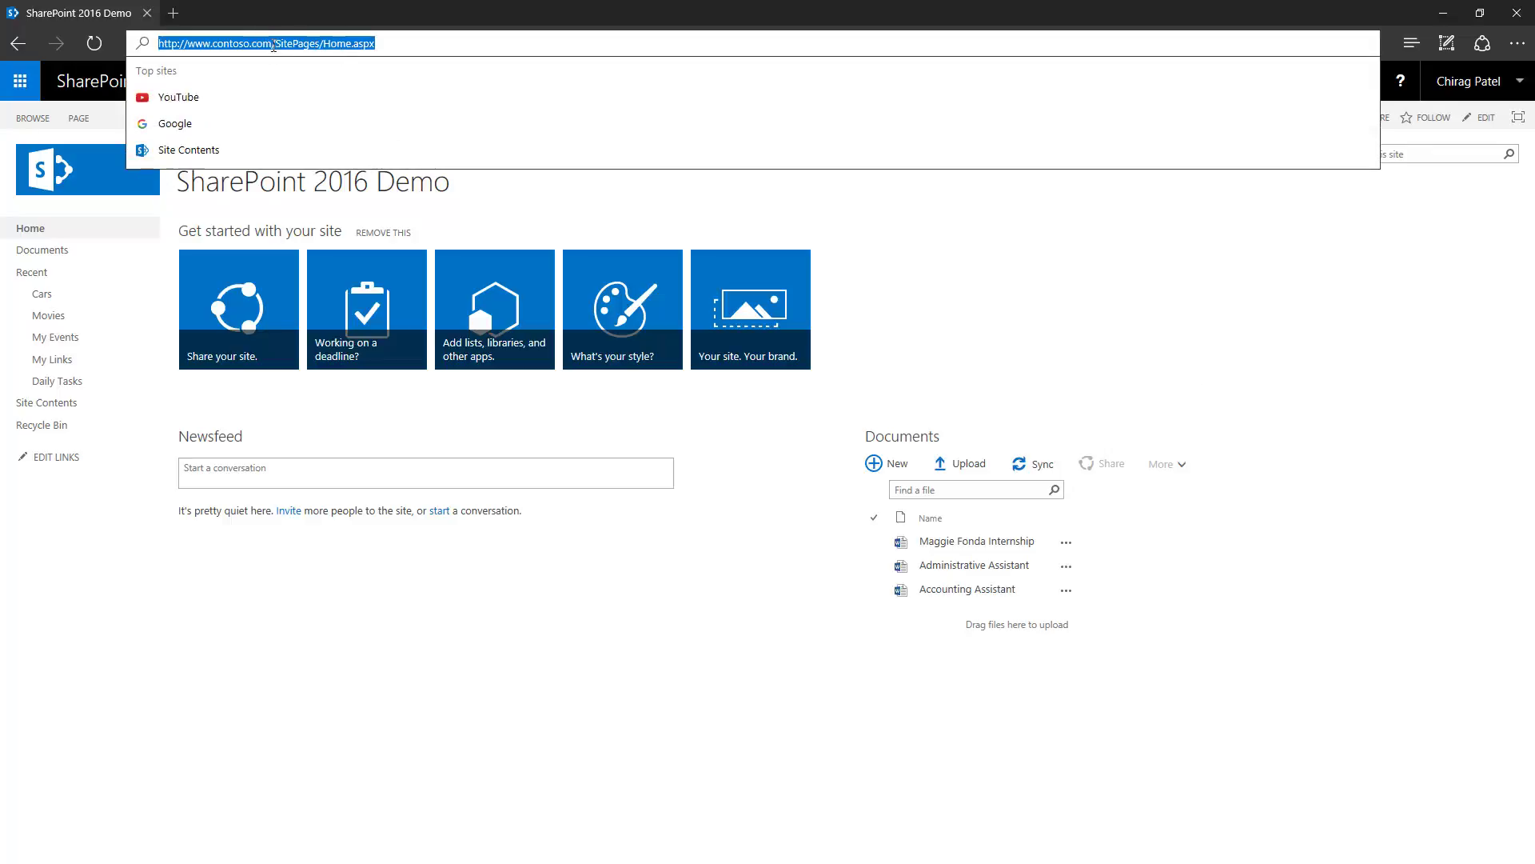
pyautogui.click(273, 44)
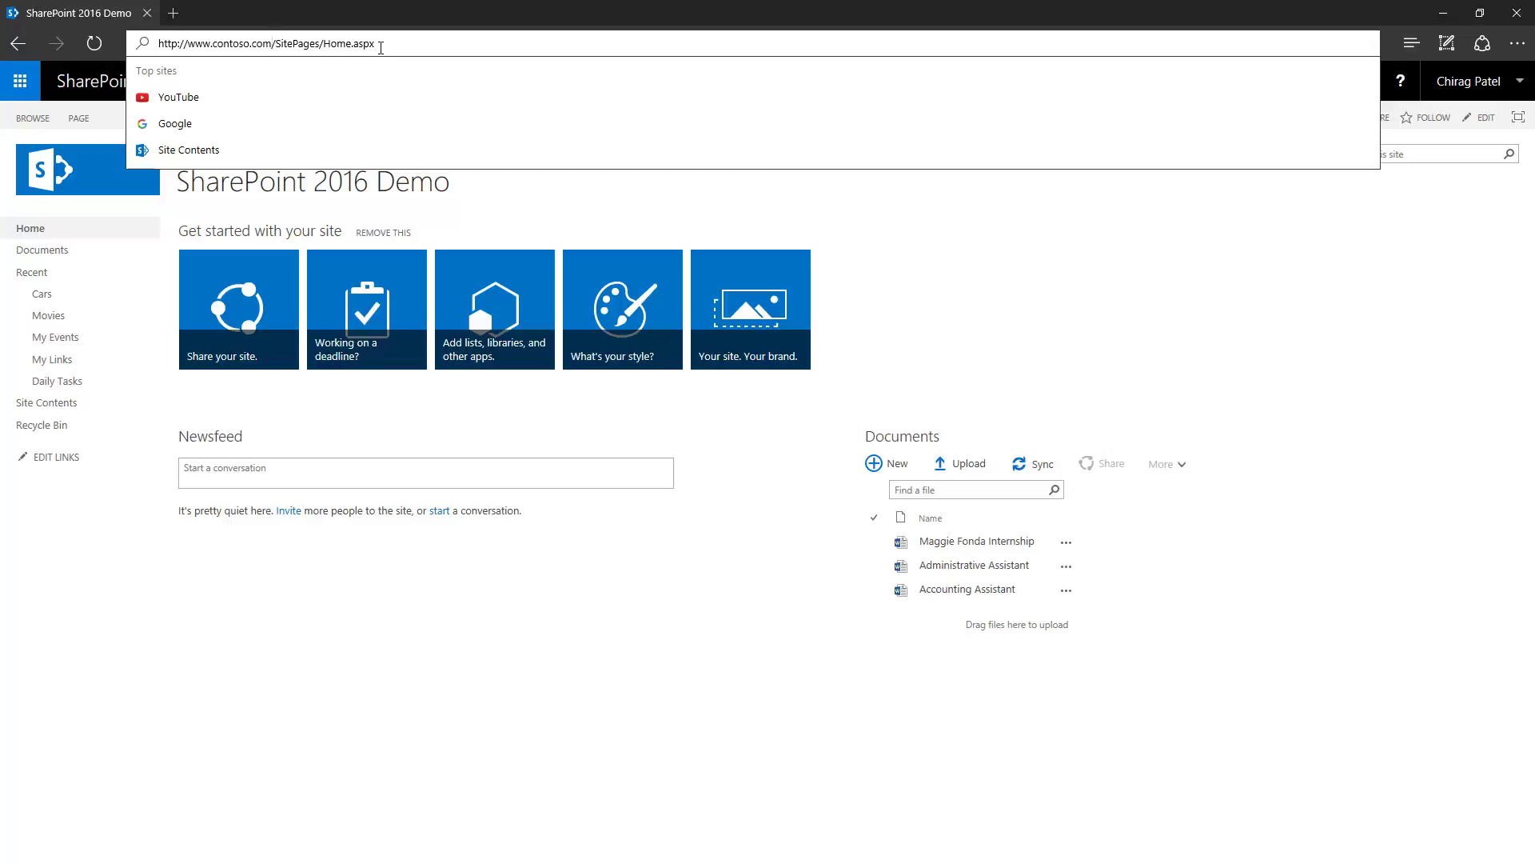
pyautogui.doubleClick(302, 44)
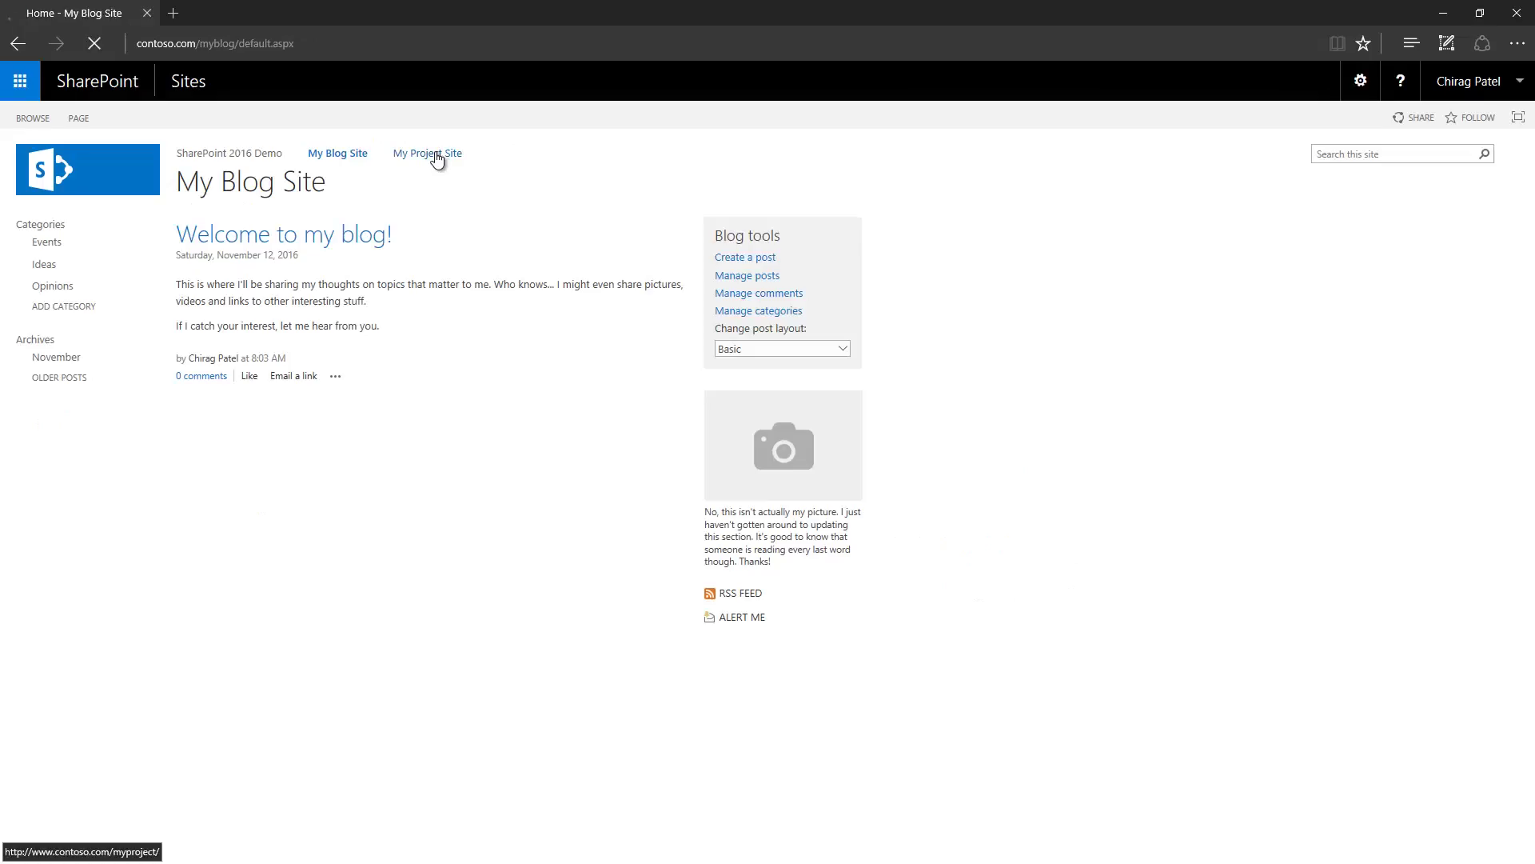
# Step: Browse My Project Site's Documents, Tasks, Calendar and Site Contents, then open its Site settings
pyautogui.click(41, 252)
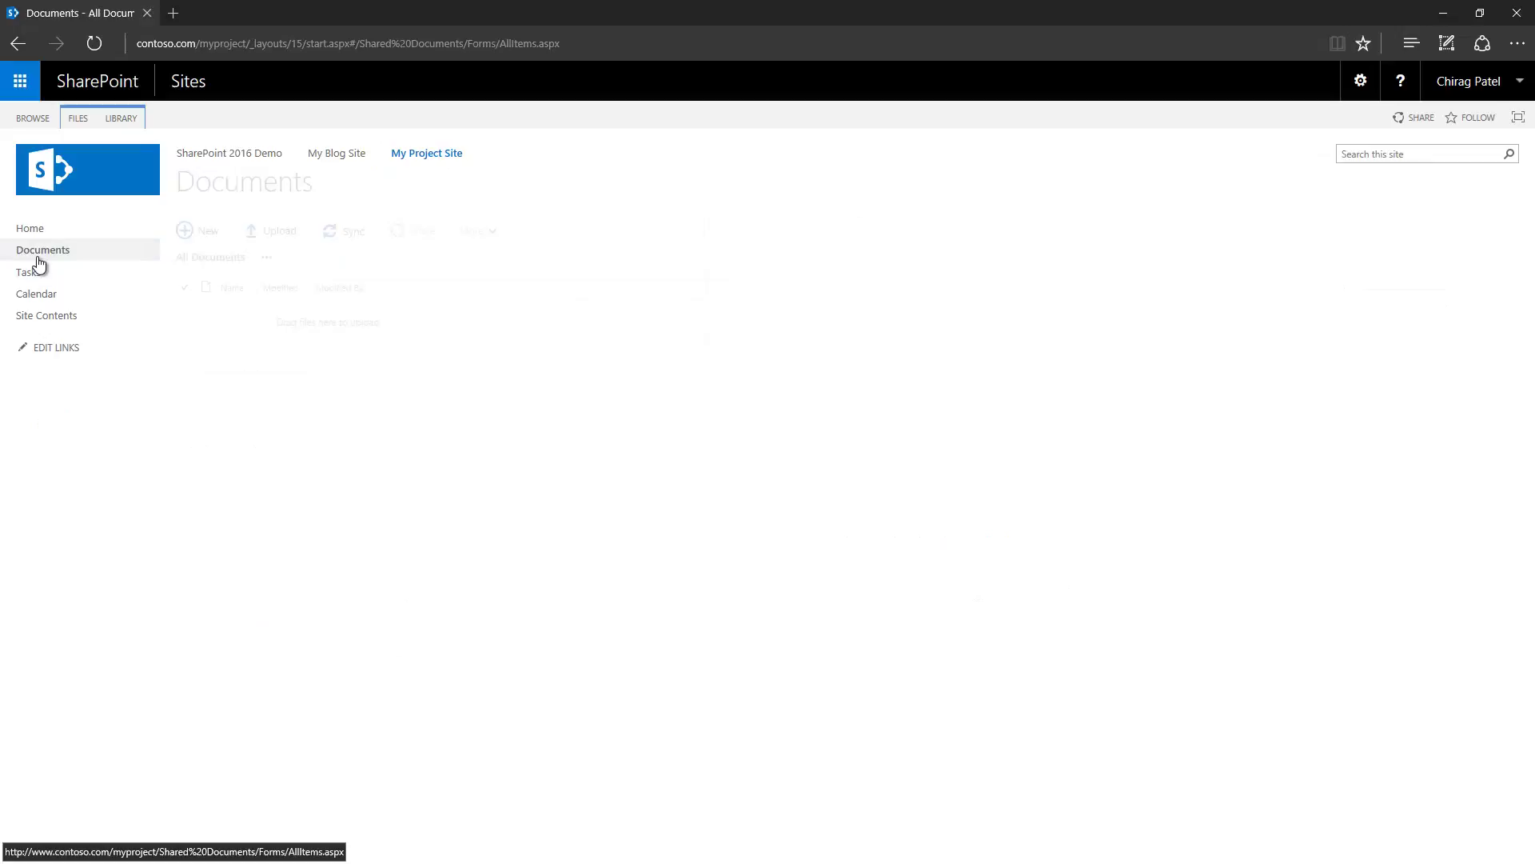
pyautogui.click(51, 280)
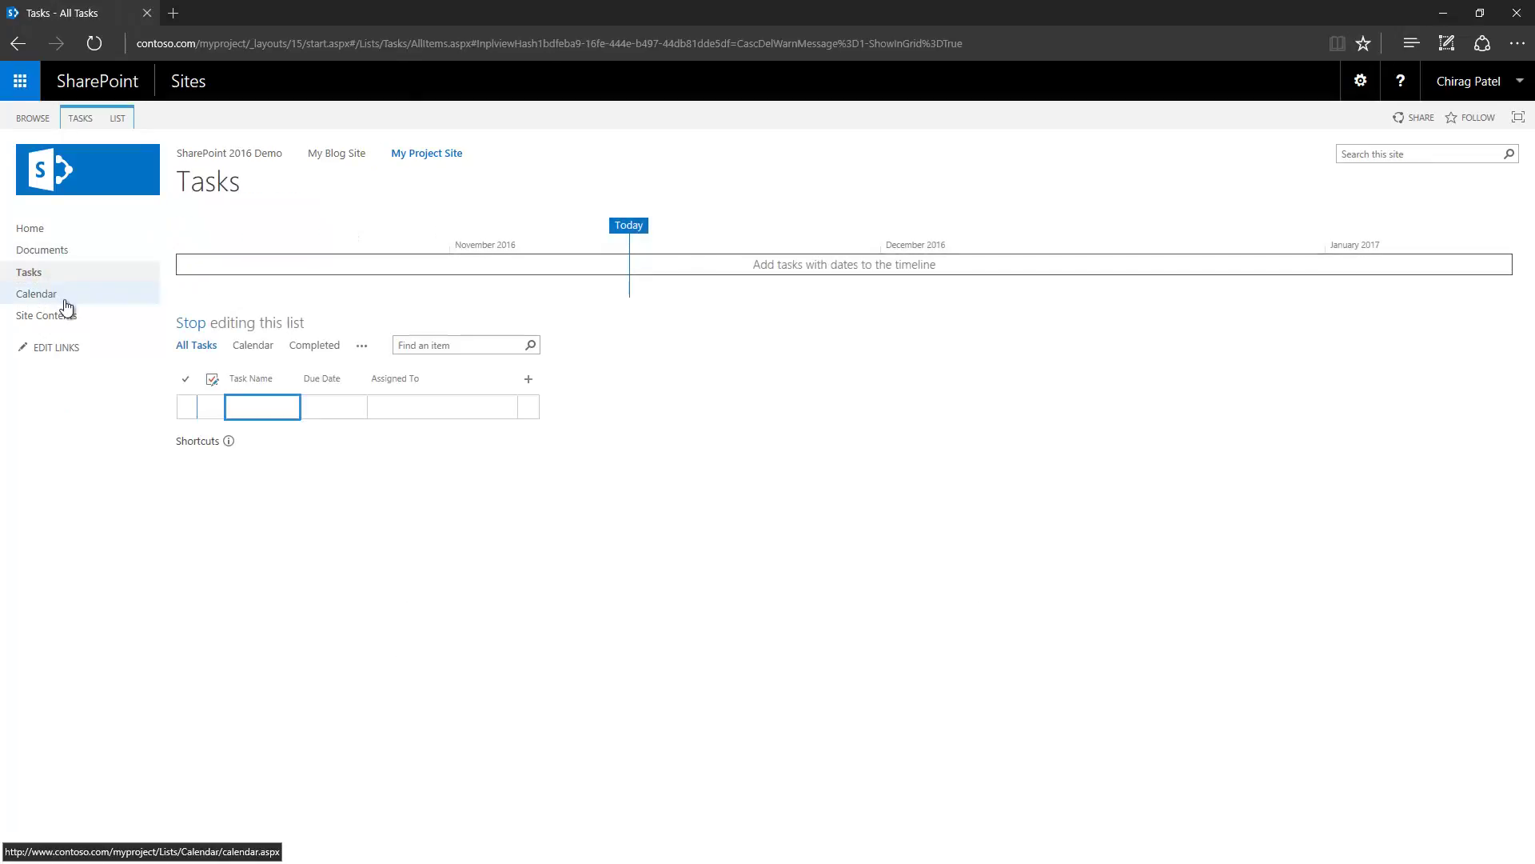
pyautogui.click(63, 297)
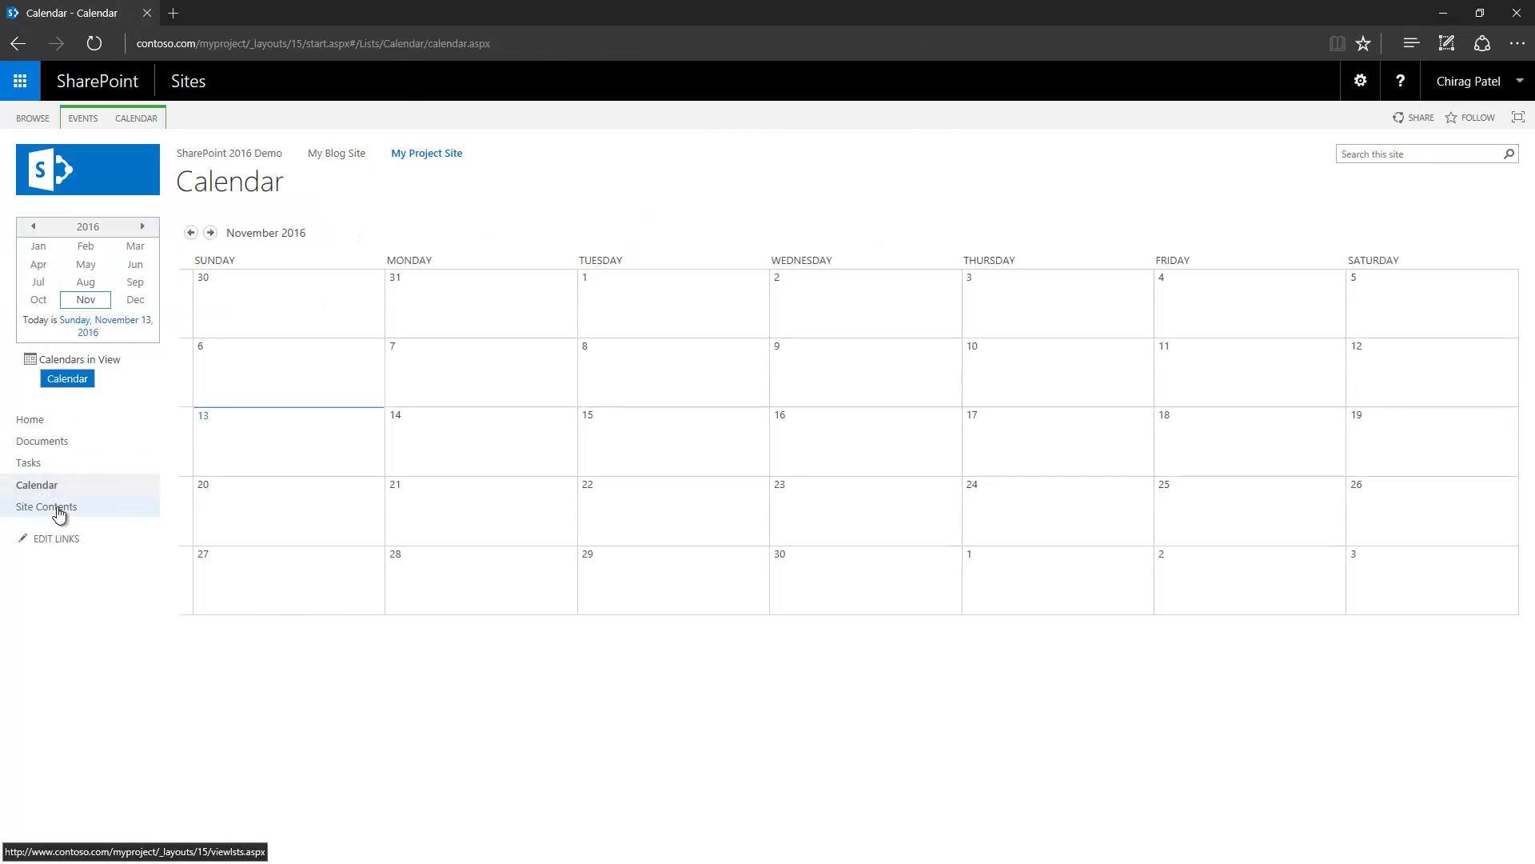
pyautogui.click(58, 508)
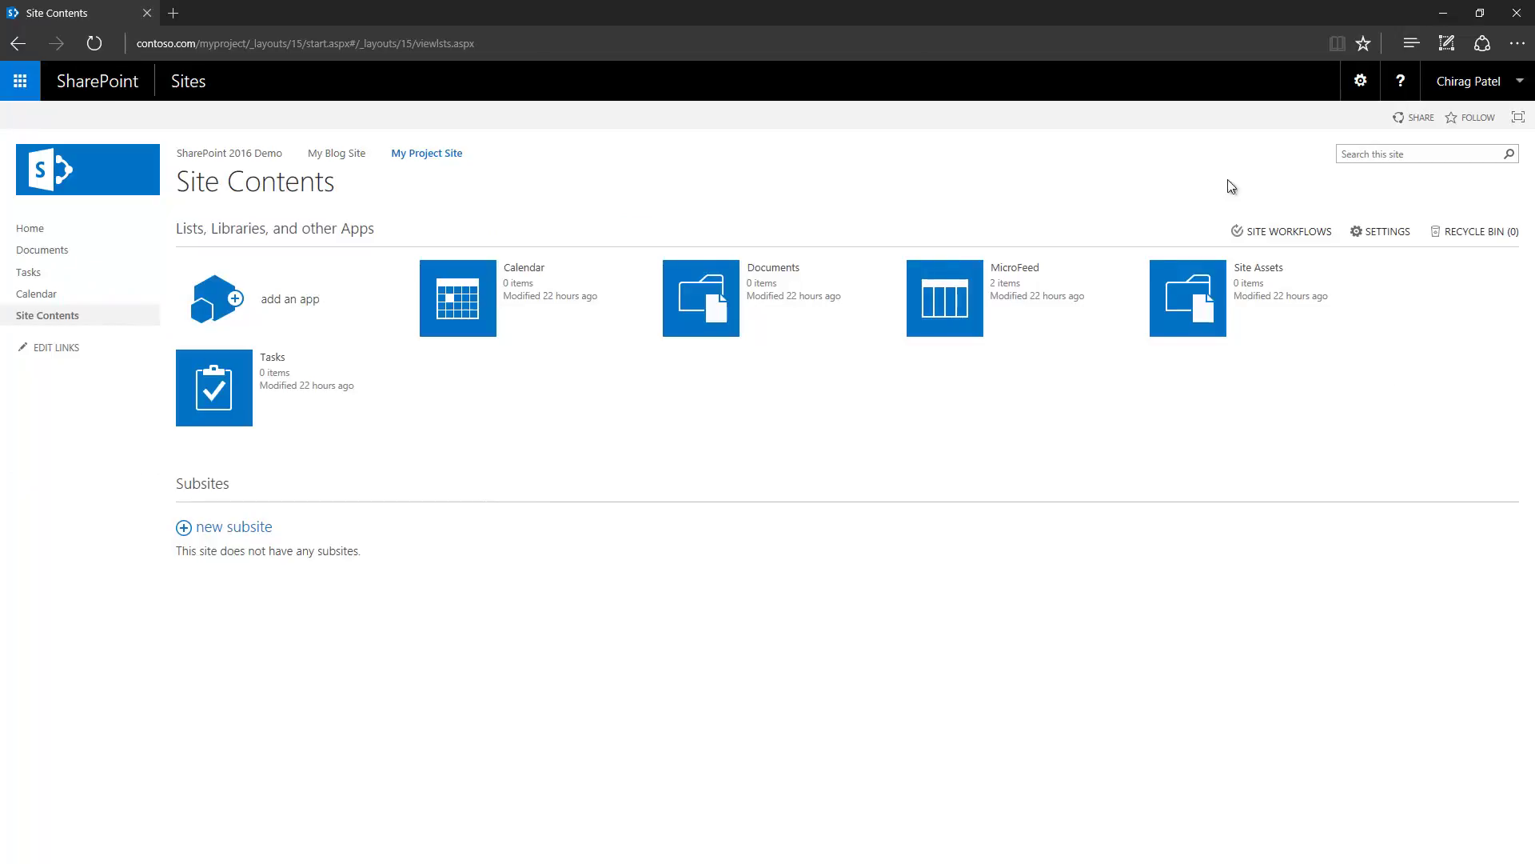
pyautogui.click(1360, 80)
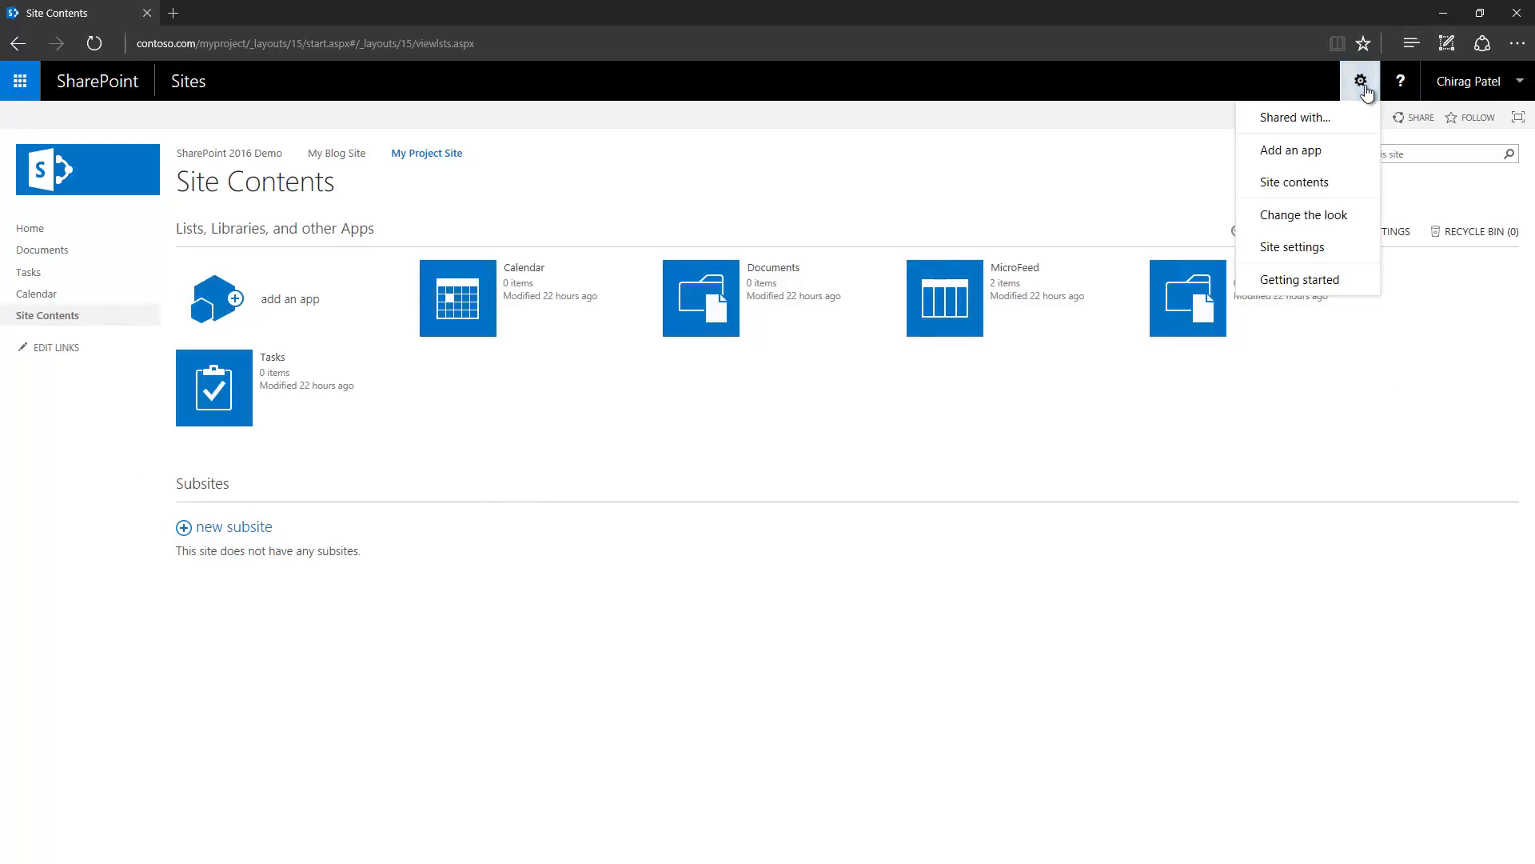
pyautogui.click(1287, 250)
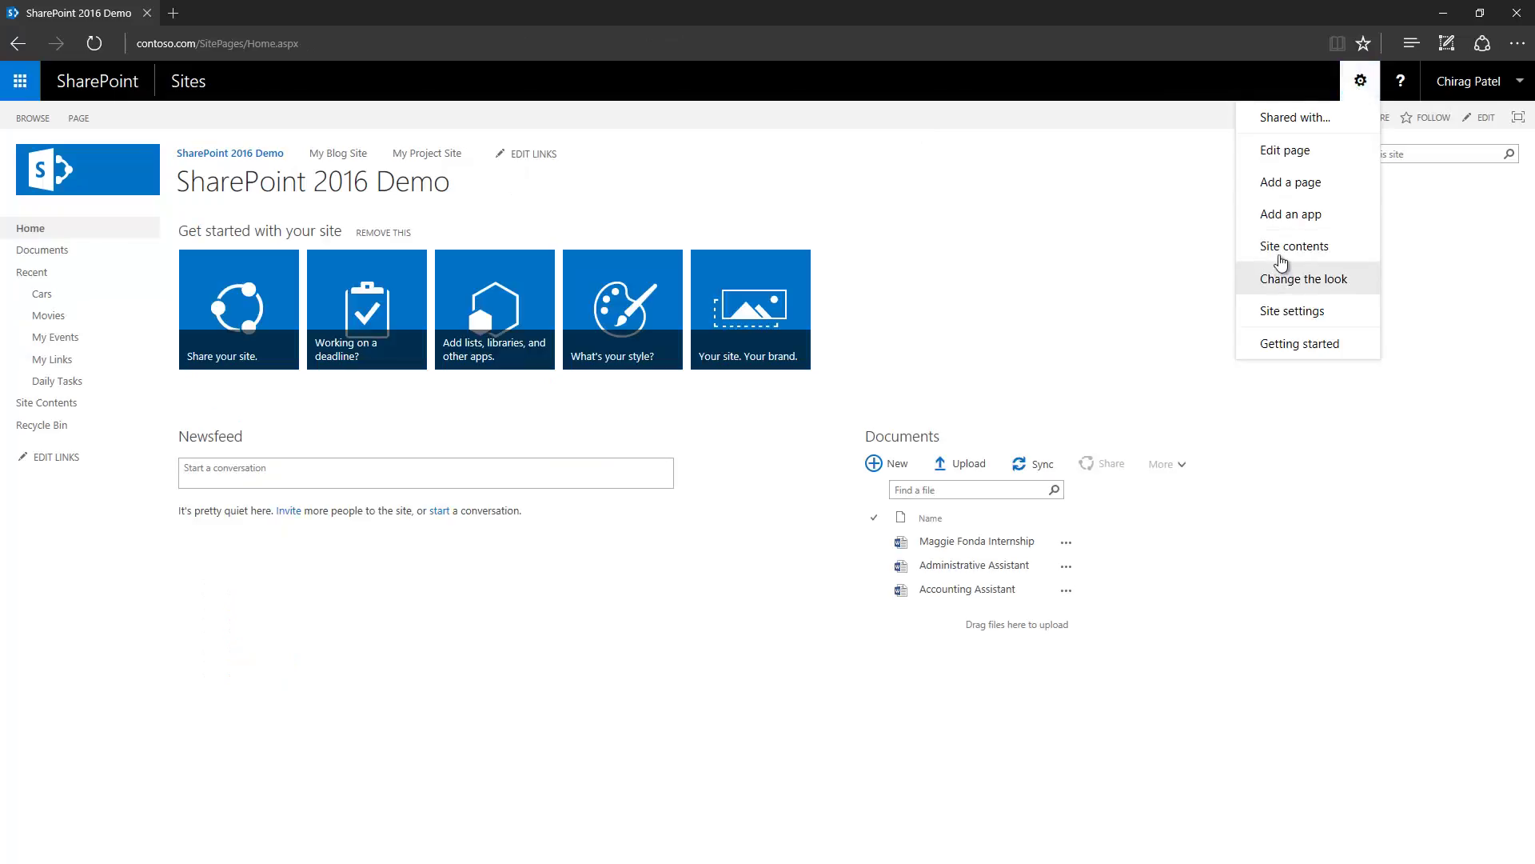
# Step: Activate Minimal Download Strategy in the root site's Site Features list
pyautogui.click(1289, 312)
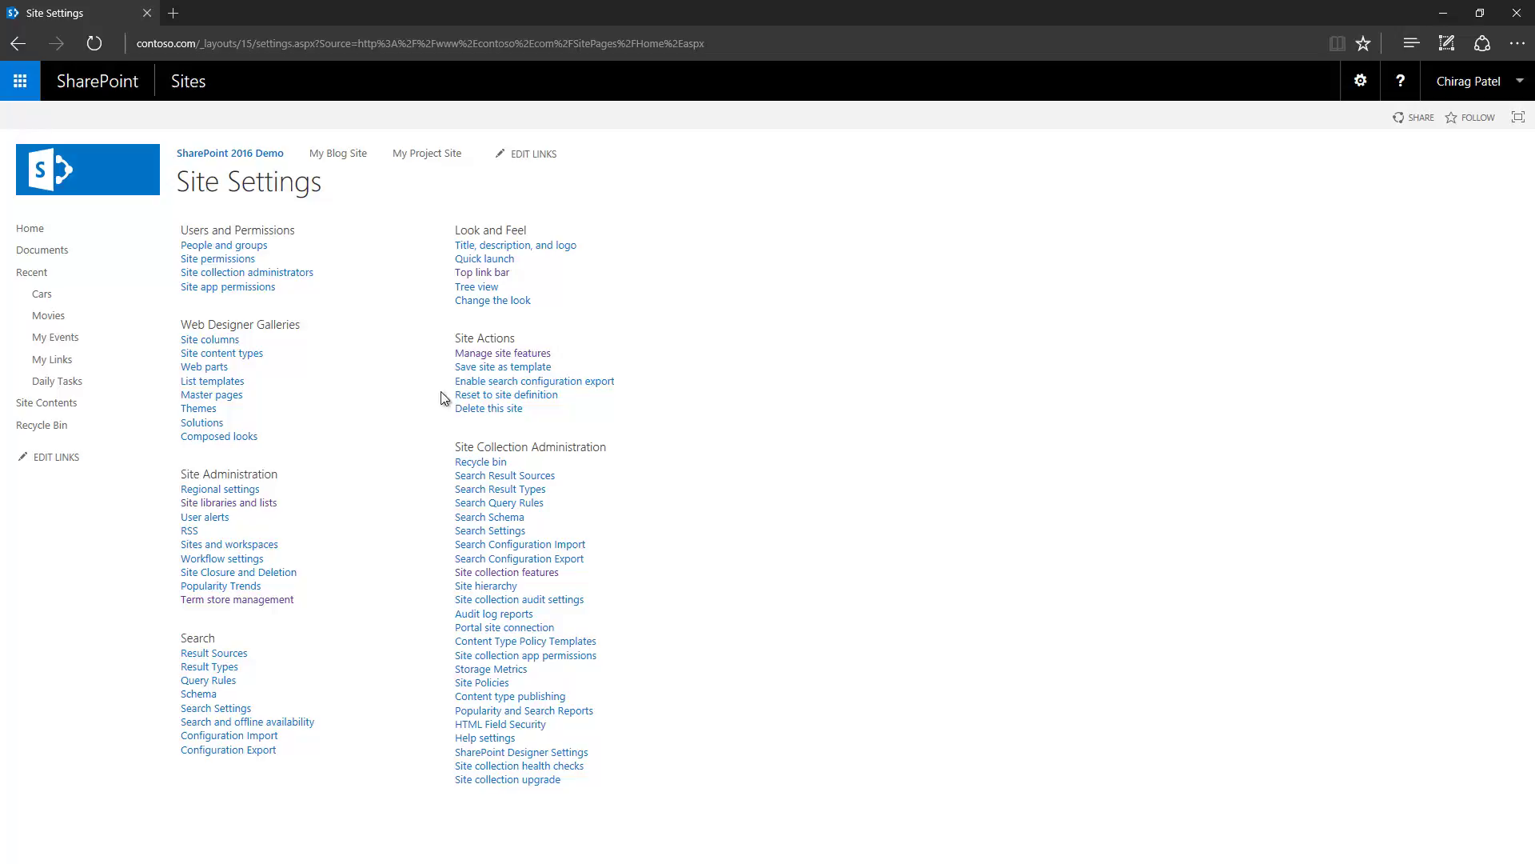
pyautogui.click(528, 355)
pyautogui.scroll(-5, 908, 464)
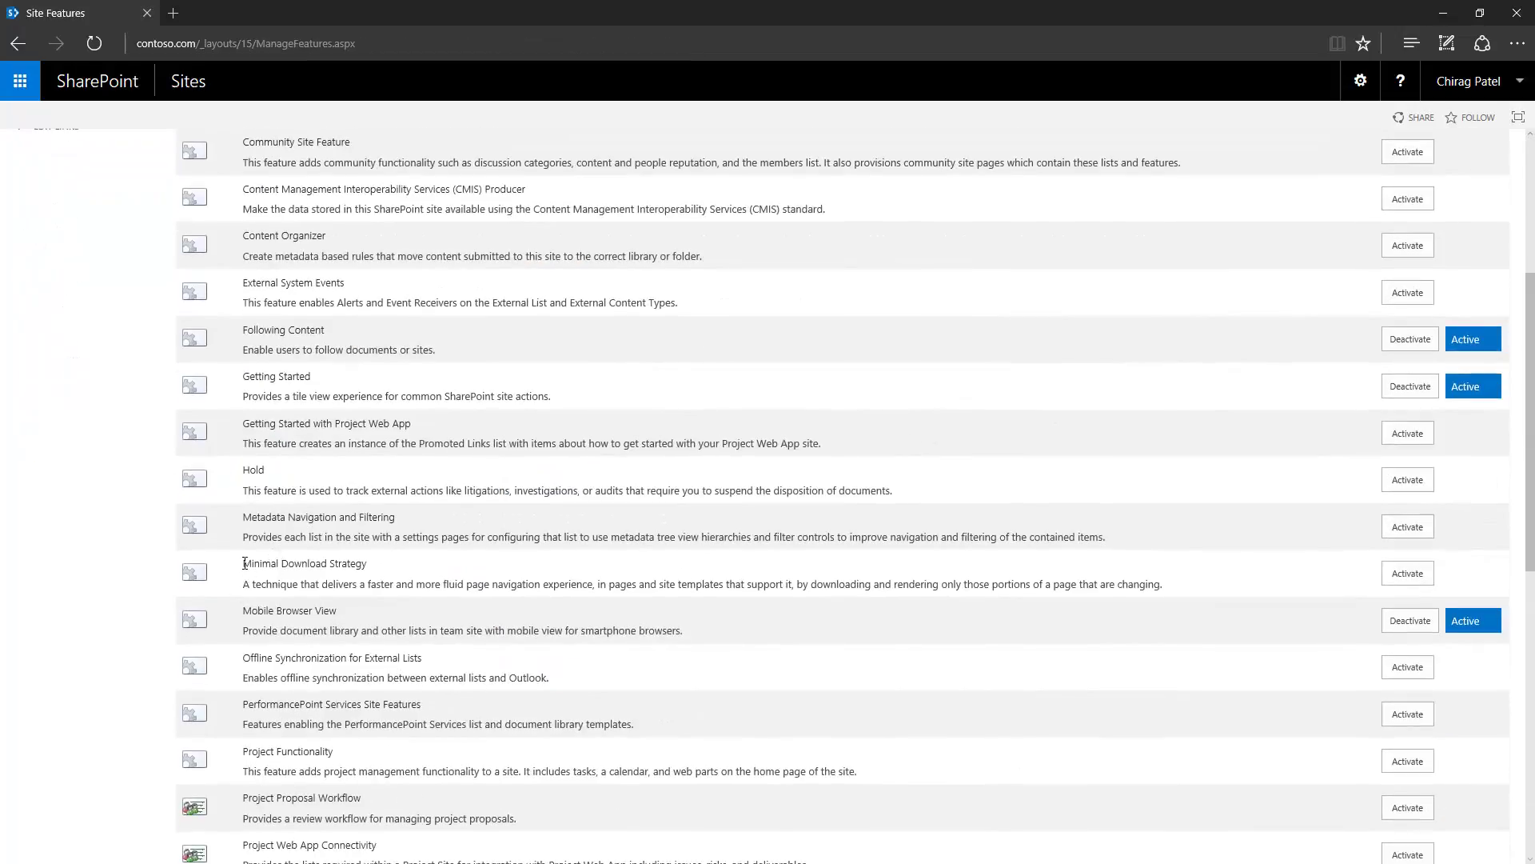
pyautogui.moveTo(241, 564); pyautogui.dragTo(1189, 596)
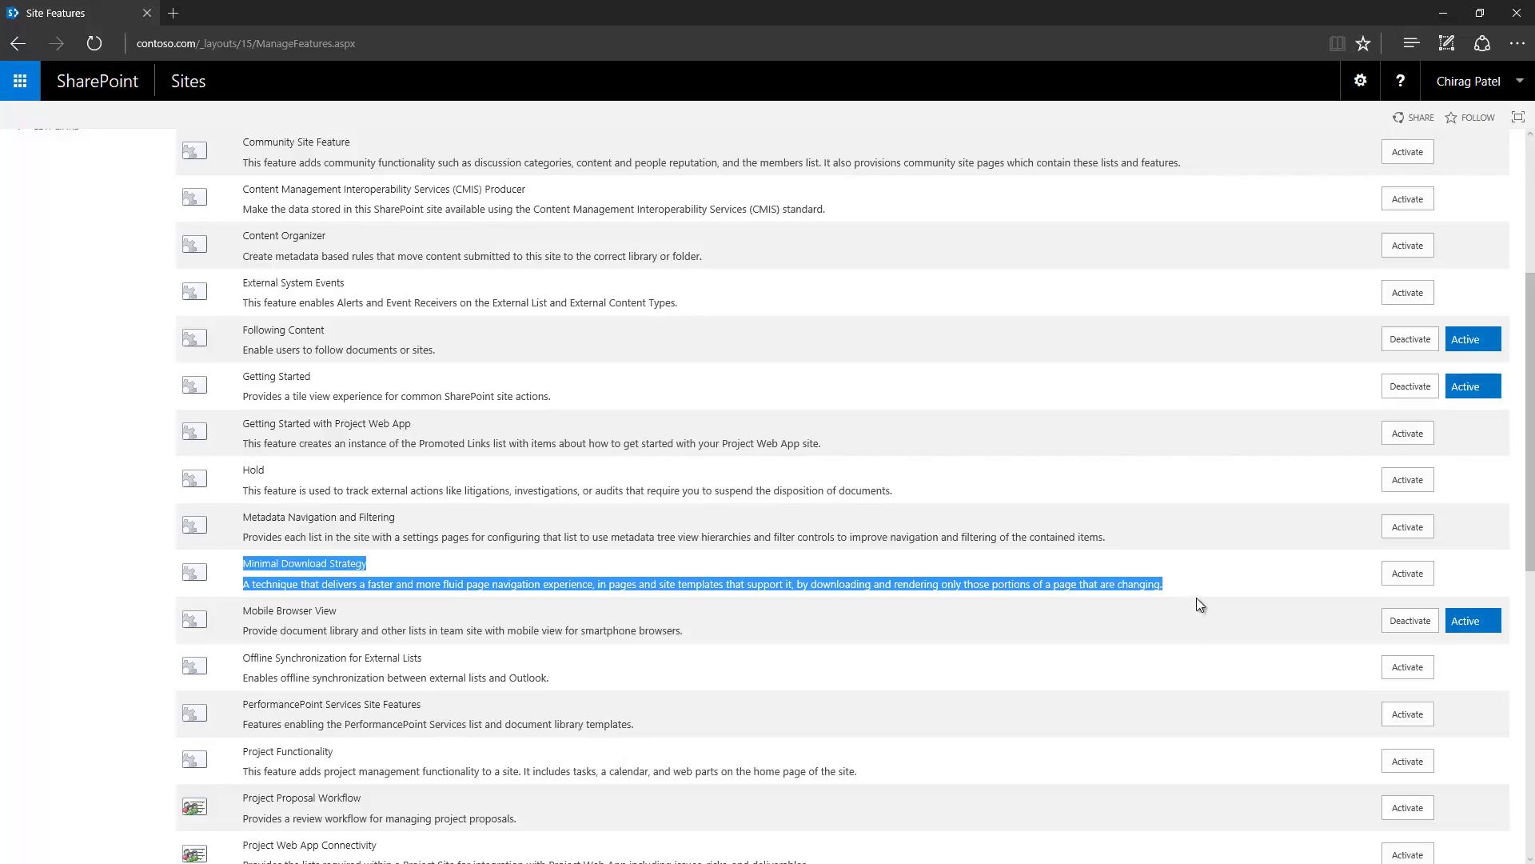
pyautogui.click(1199, 602)
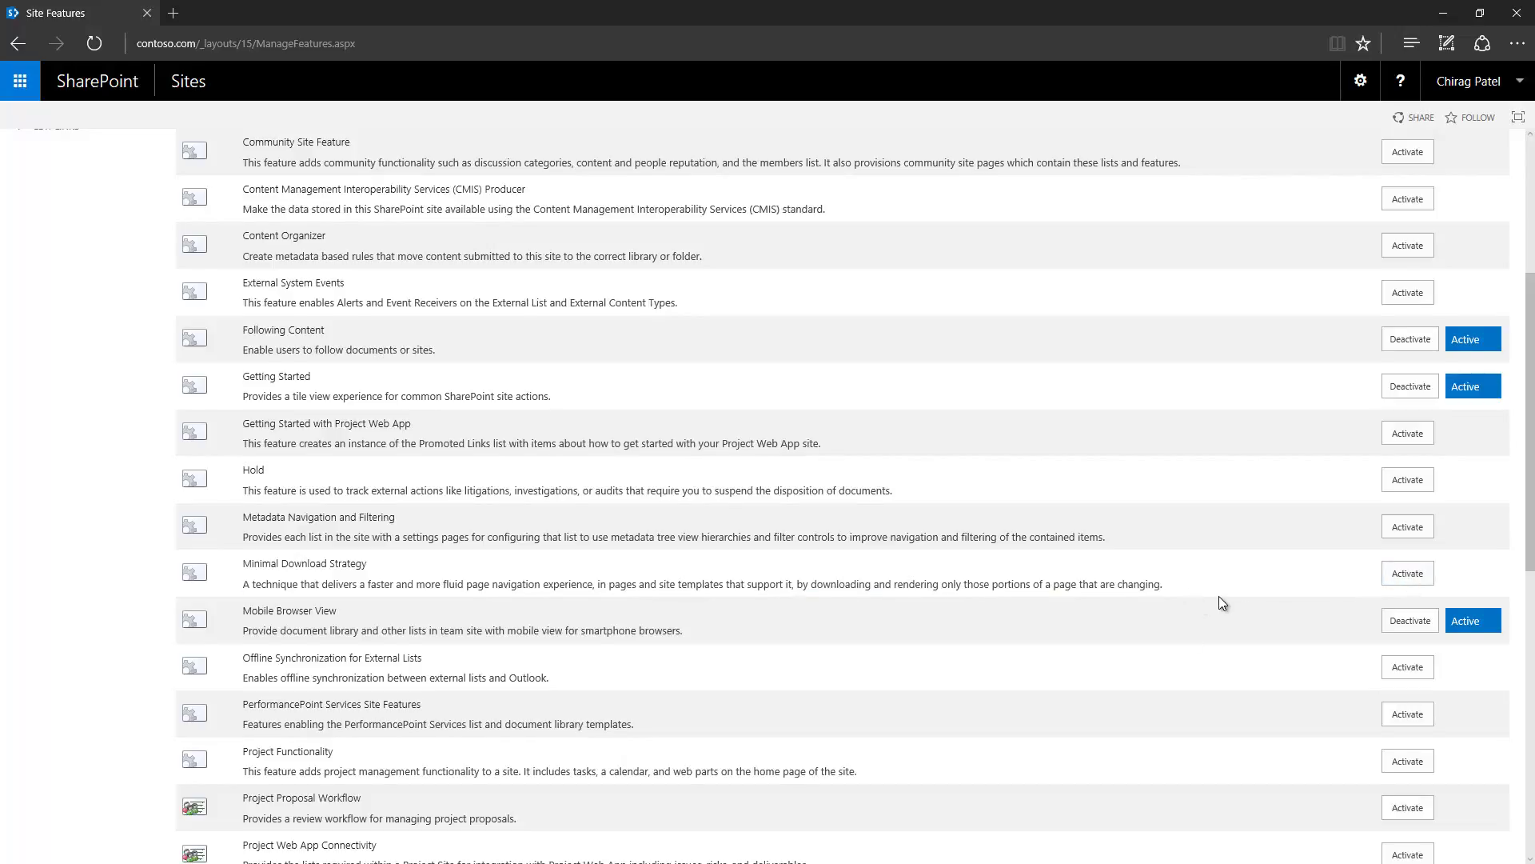
pyautogui.scroll(-1, 1219, 597)
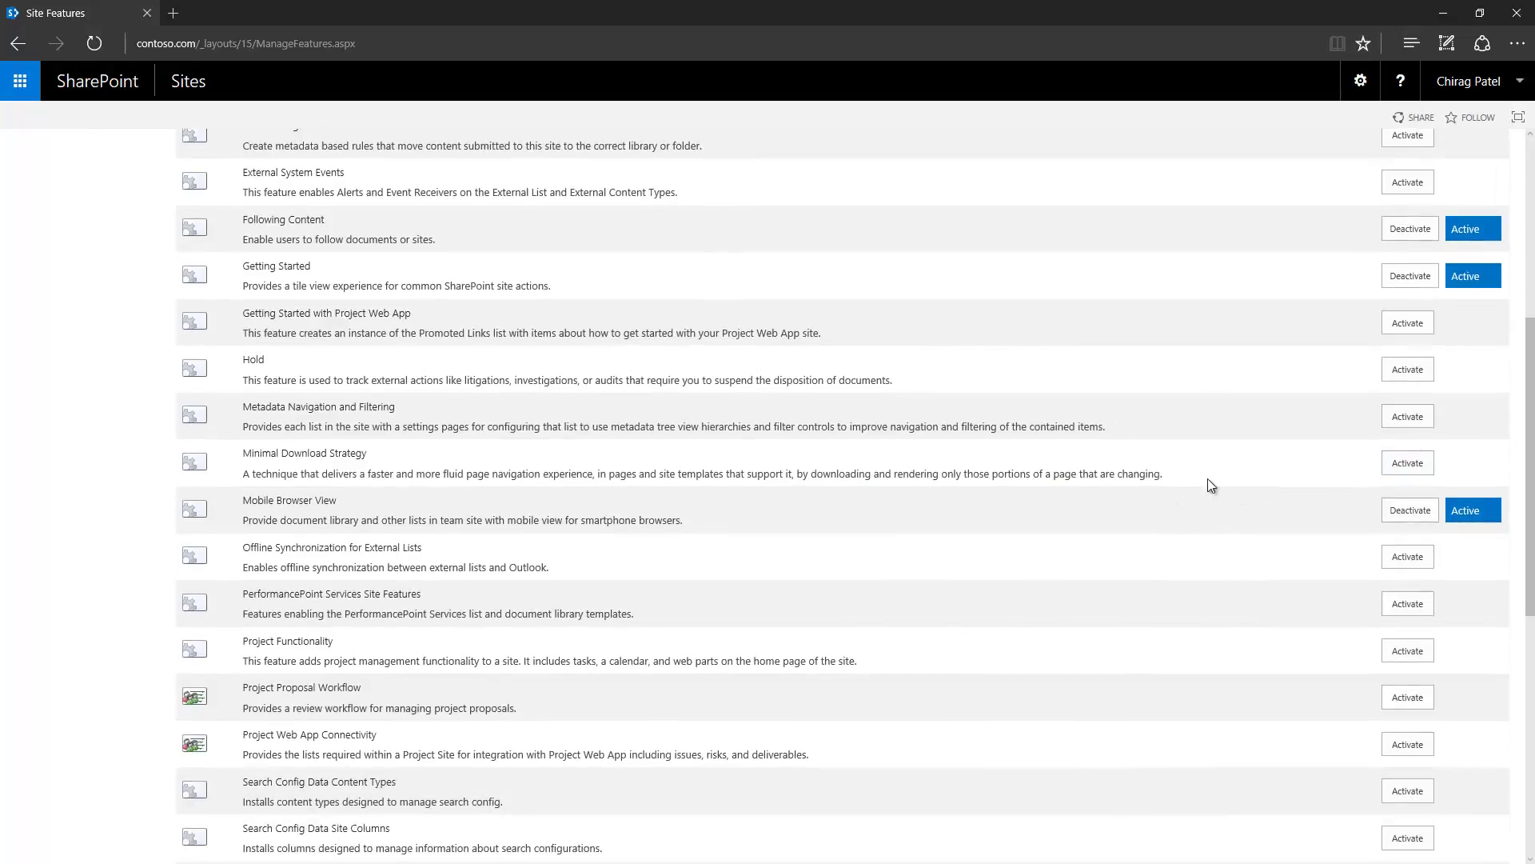
pyautogui.click(1409, 463)
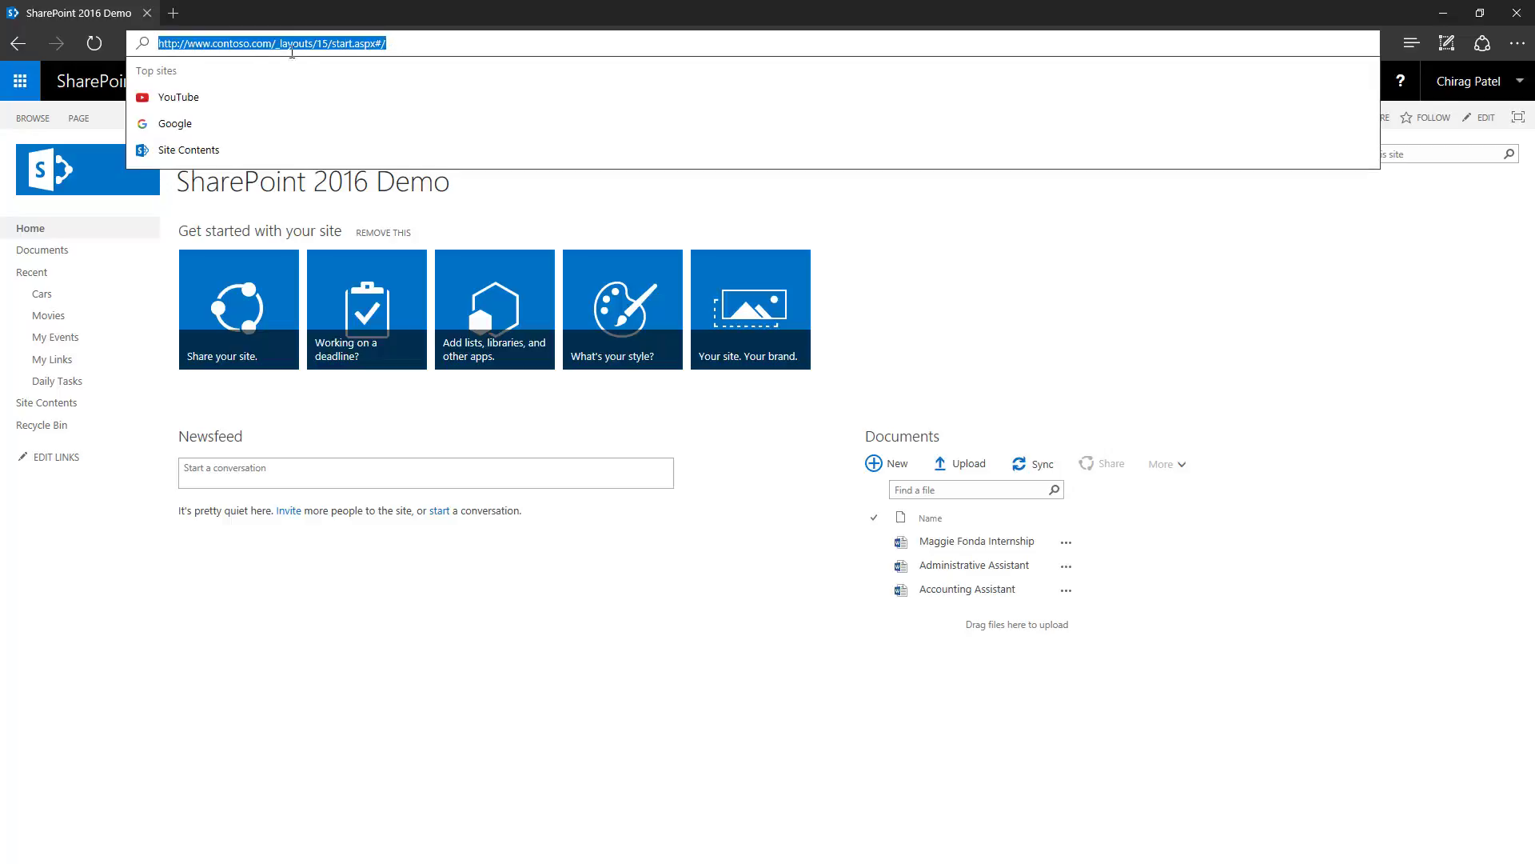
pyautogui.click(402, 45)
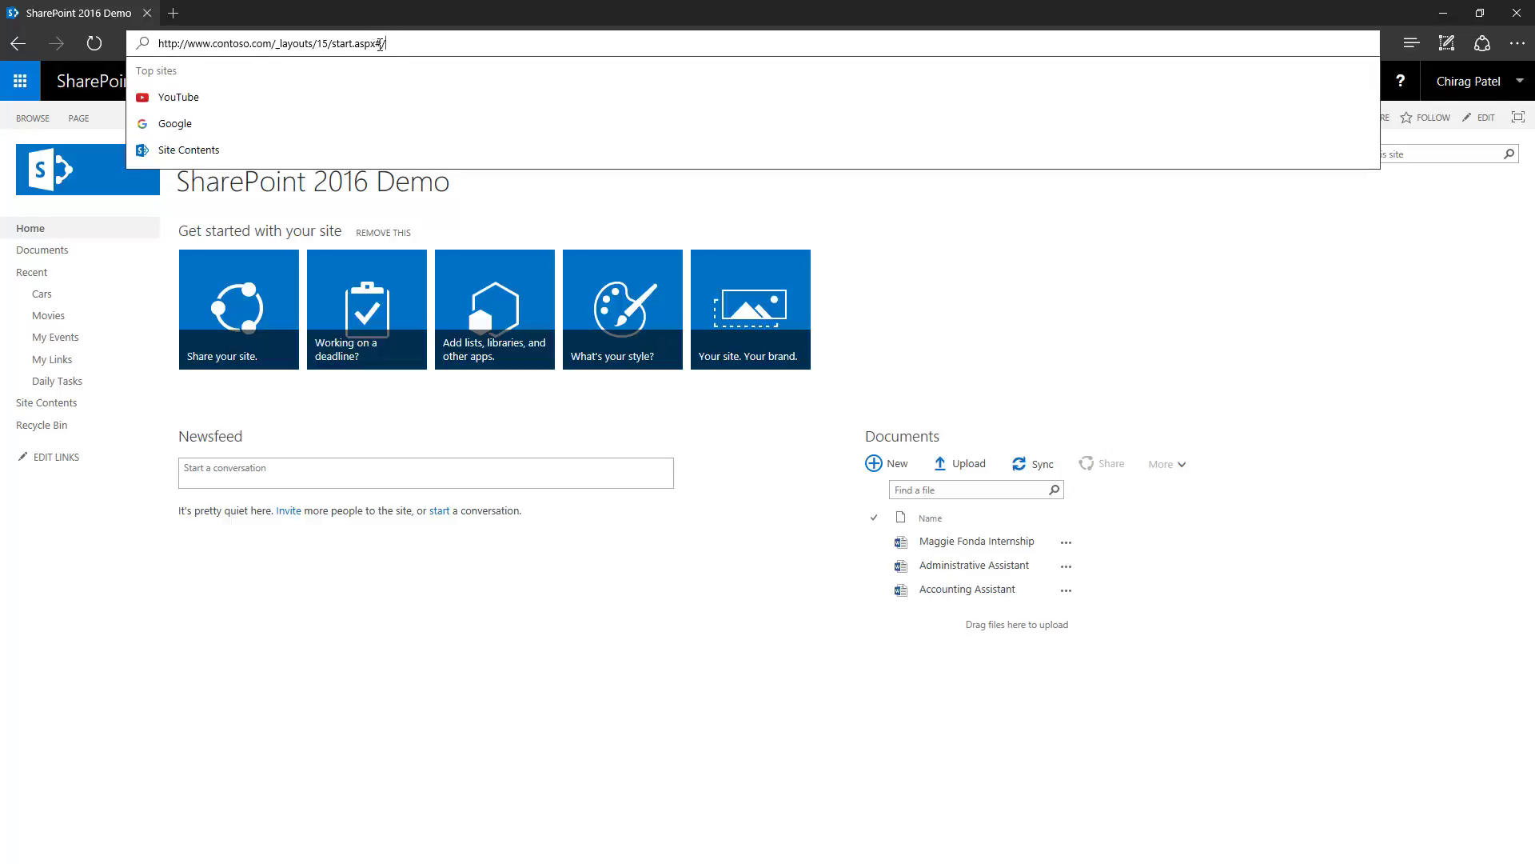
pyautogui.moveTo(377, 45); pyautogui.dragTo(332, 46)
pyautogui.click(473, 622)
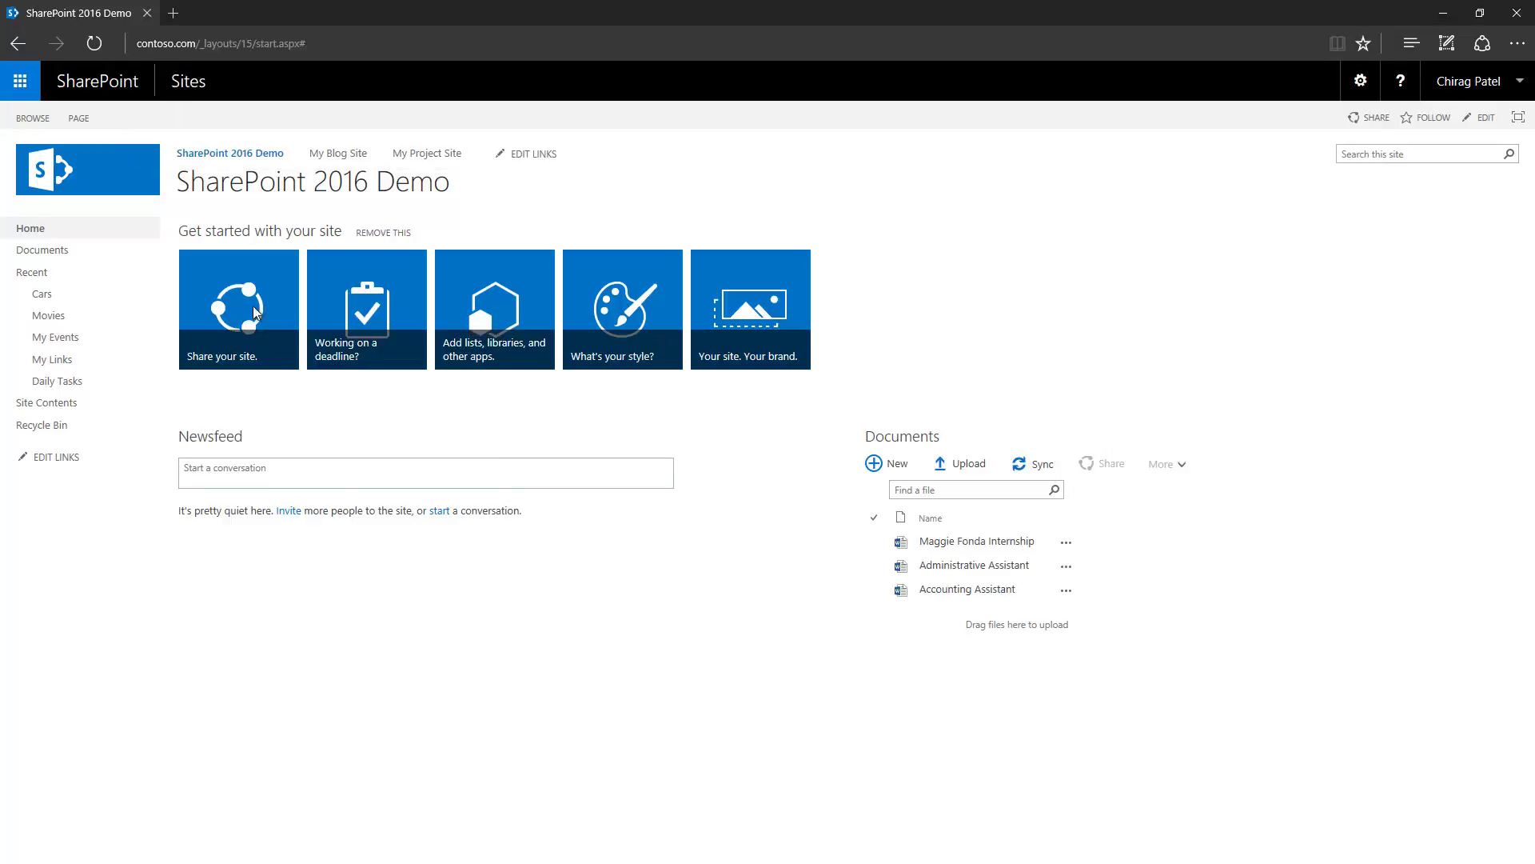
pyautogui.click(292, 46)
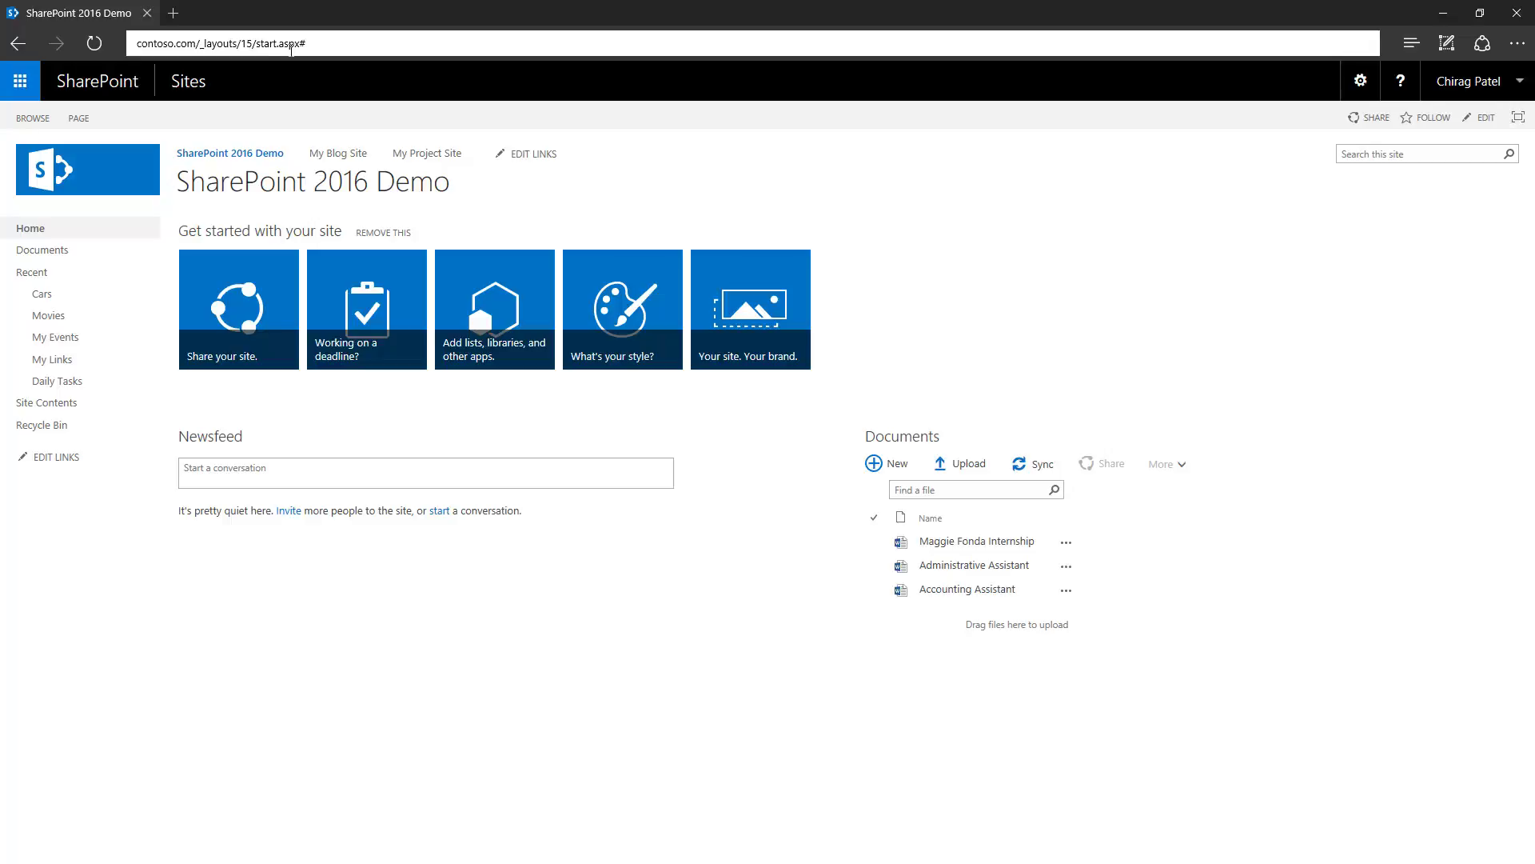
pyautogui.click(520, 530)
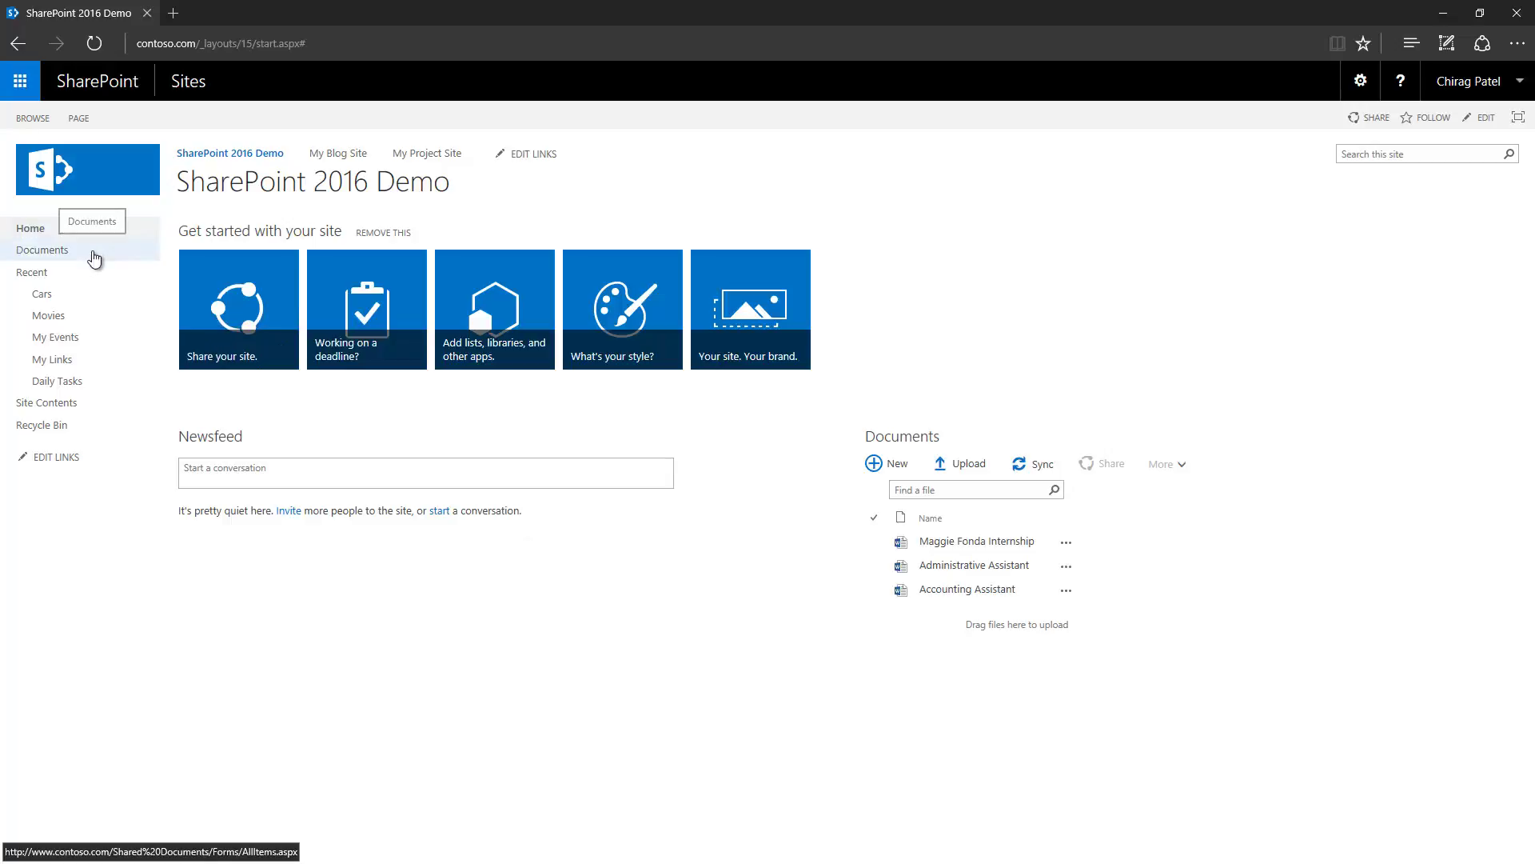
# Step: Open the root site's Documents library from the Quick Launch
pyautogui.click(94, 258)
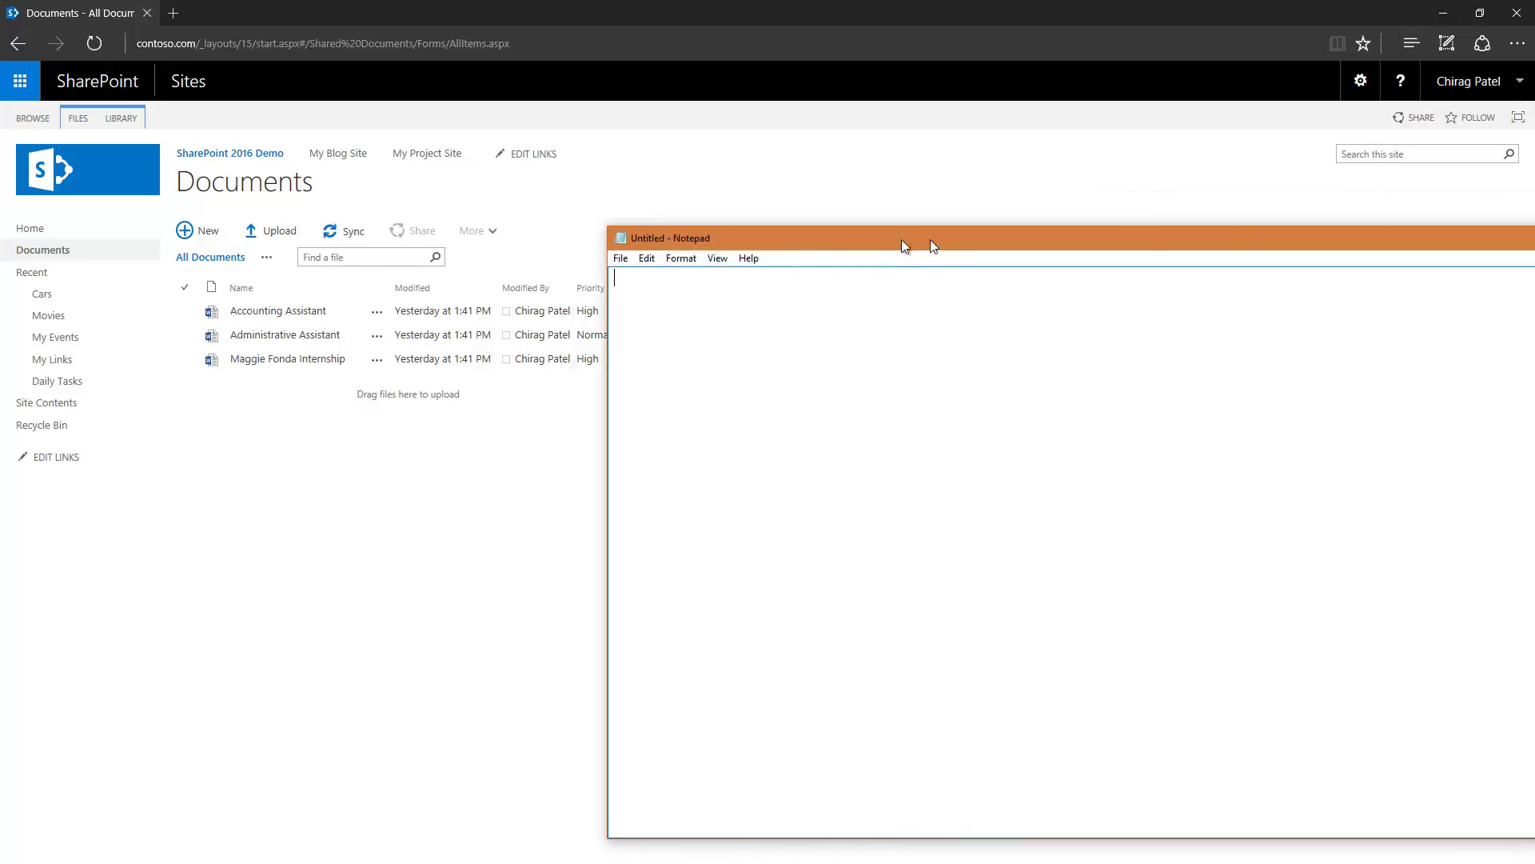
# Step: Paste the Documents library's start.aspx address into Notepad and highlight start.aspx in it
pyautogui.moveTo(929, 239); pyautogui.dragTo(429, 138)
pyautogui.click(547, 47)
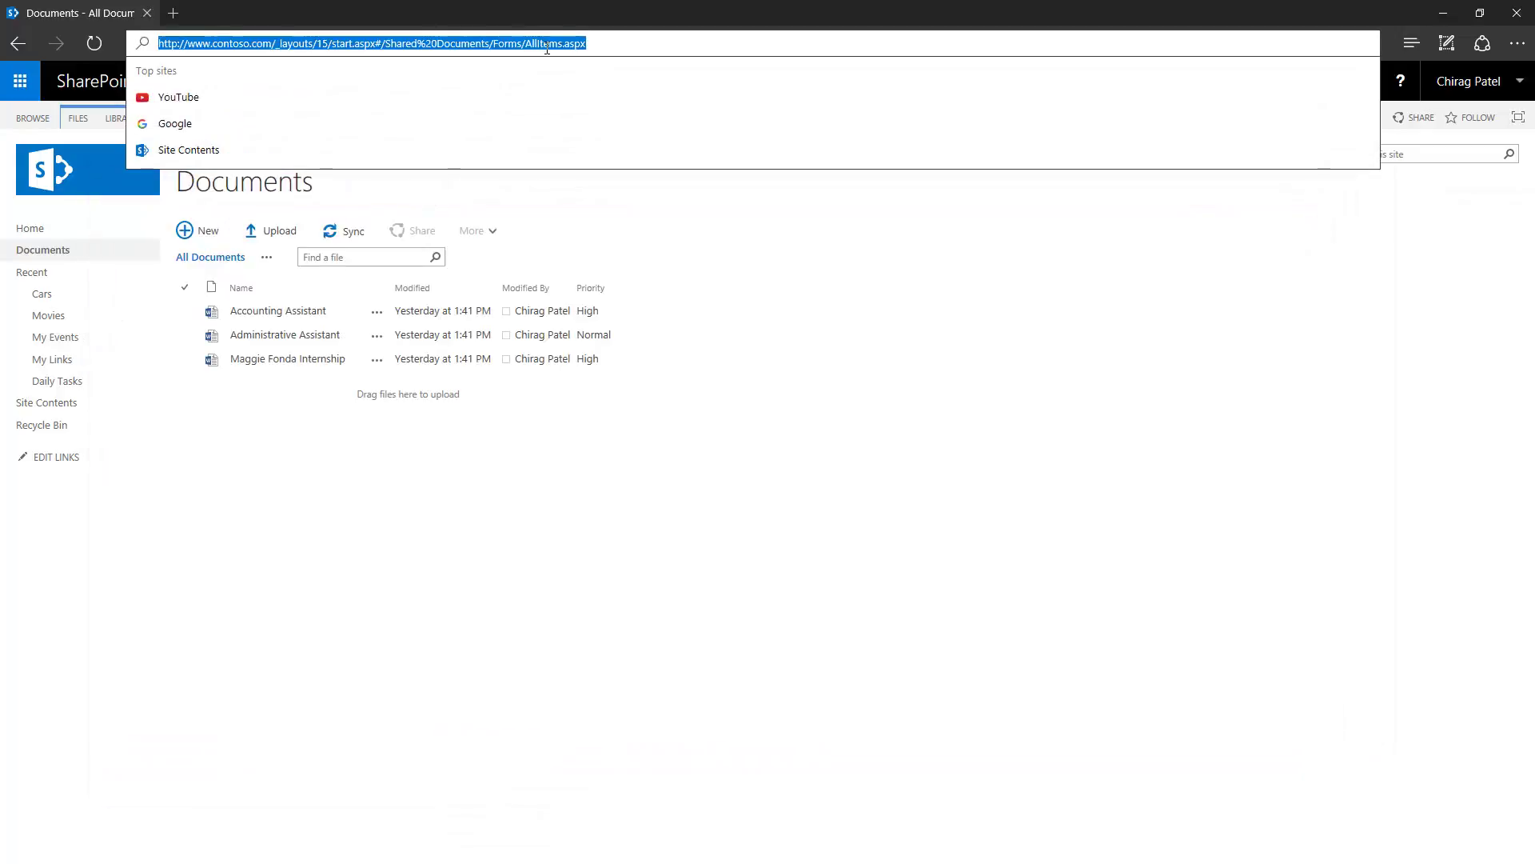
pyautogui.click(553, 79)
pyautogui.hotkey('alt', 'Tab')
pyautogui.click(509, 389)
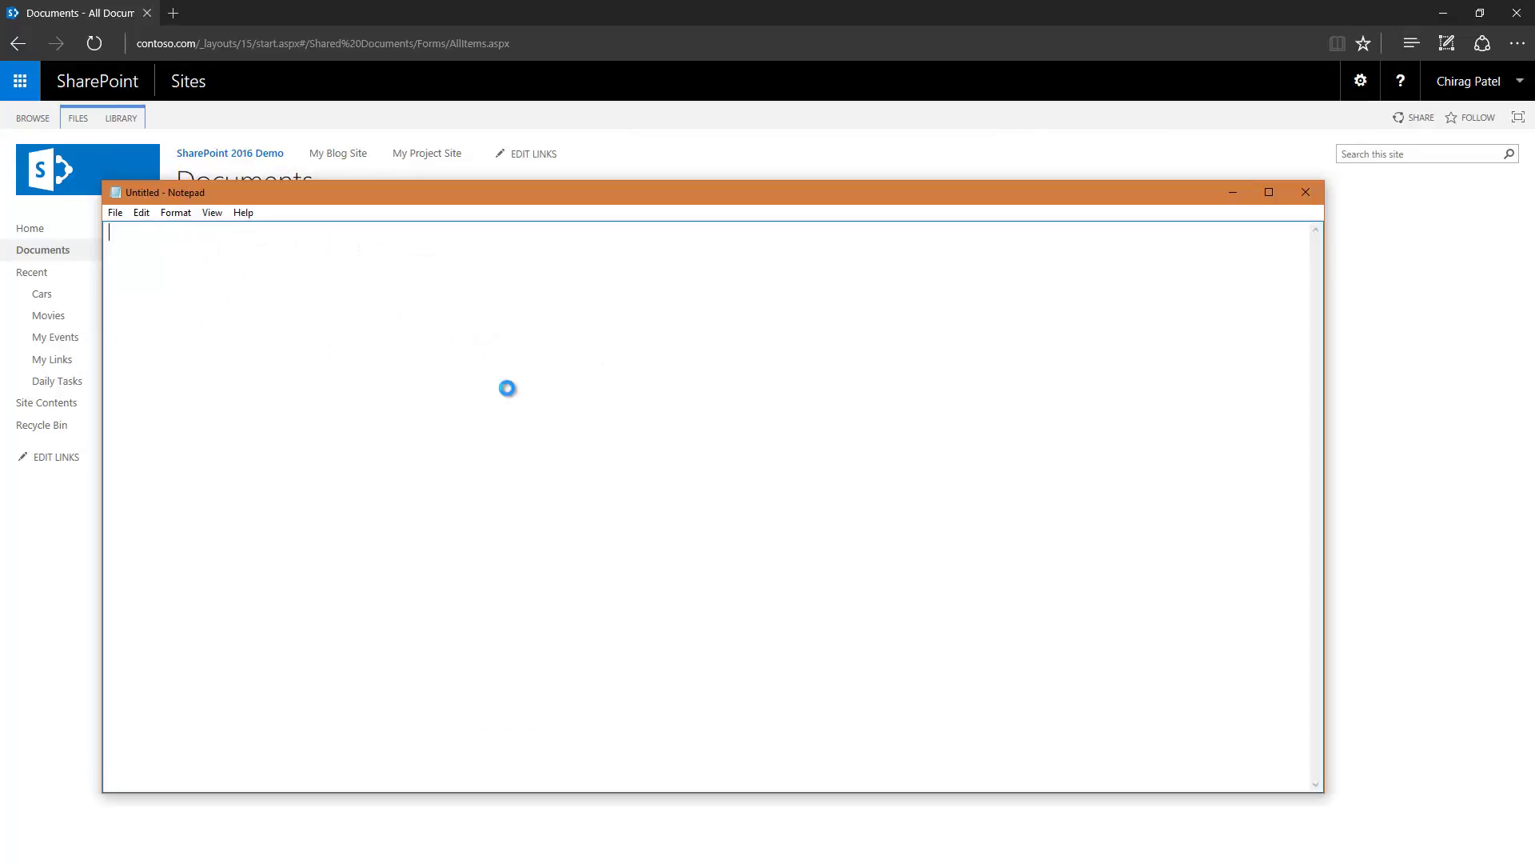
pyautogui.write('http://www.contoso.com/_layouts/15/start.aspx#/Shared%20Documents/Forms/AllItems.aspx')
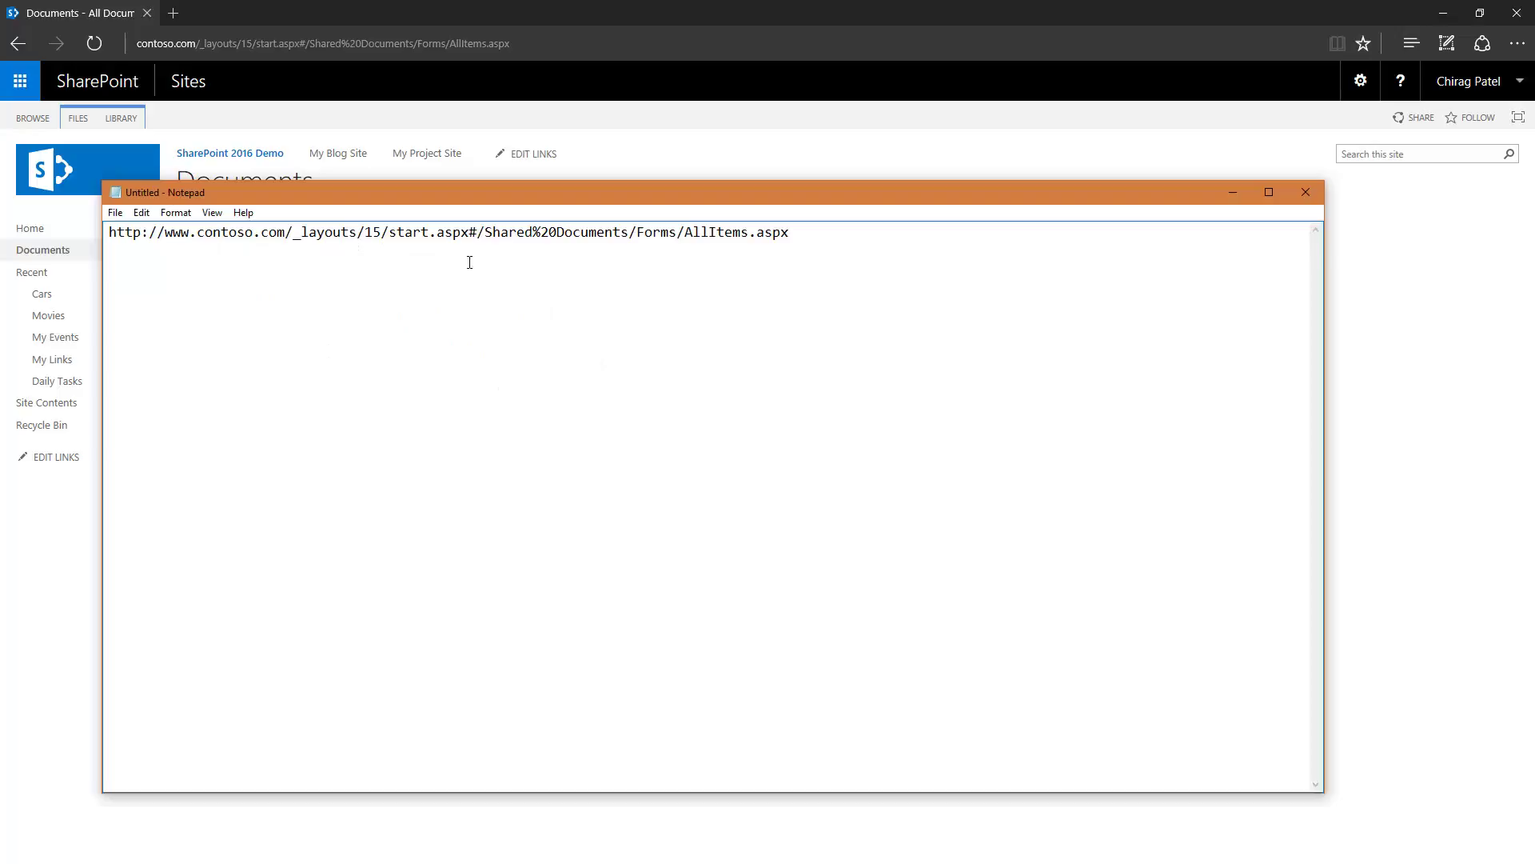
pyautogui.moveTo(470, 233); pyautogui.dragTo(801, 240)
pyautogui.click(422, 232)
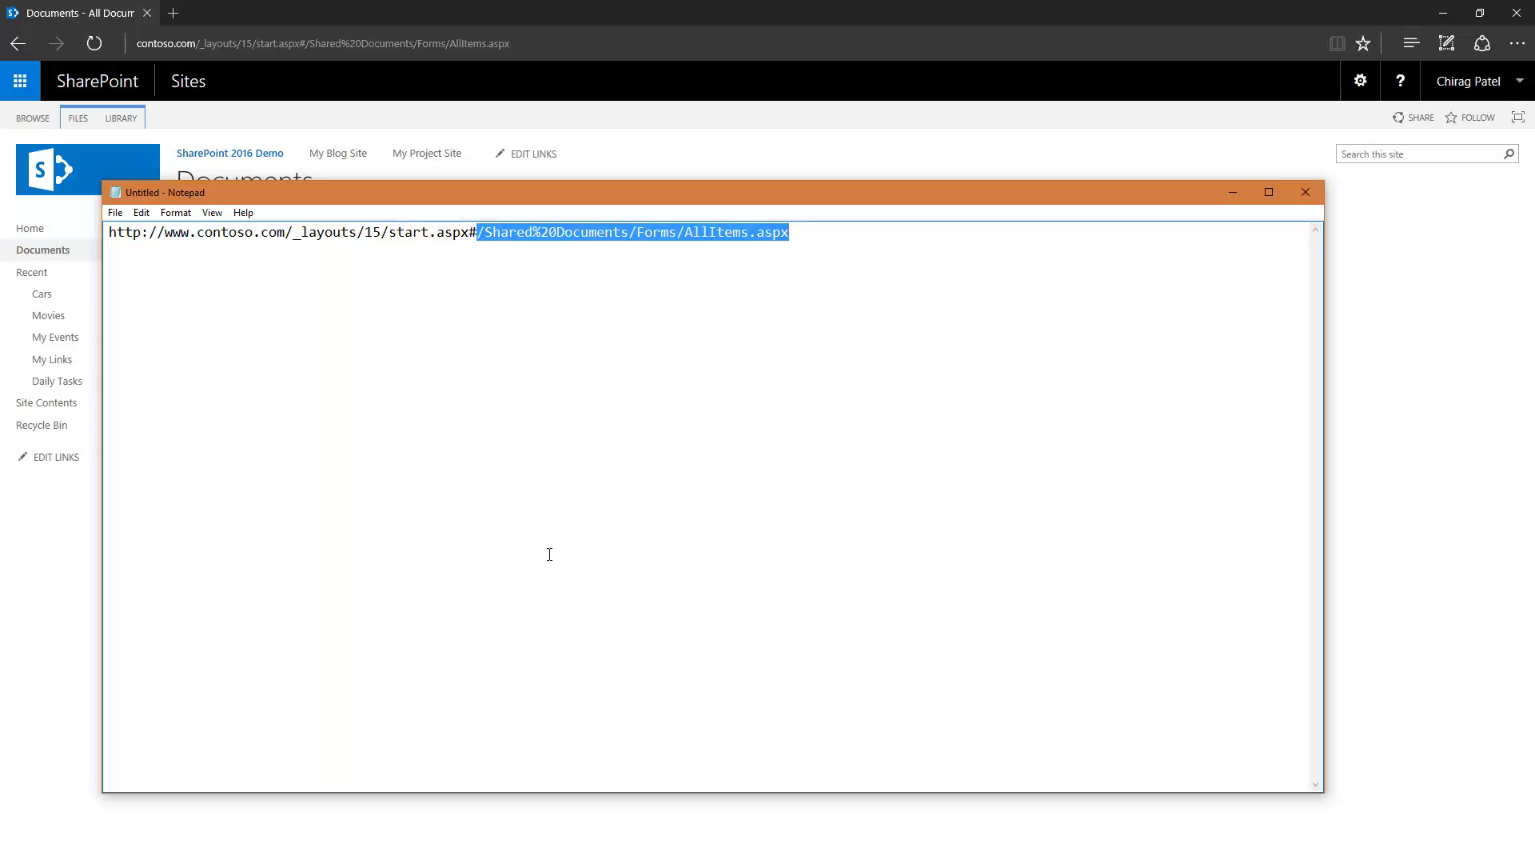
# Step: Visit My Blog Site and My Project Site, then return to the root SharePoint 2016 Demo site
pyautogui.click(1399, 434)
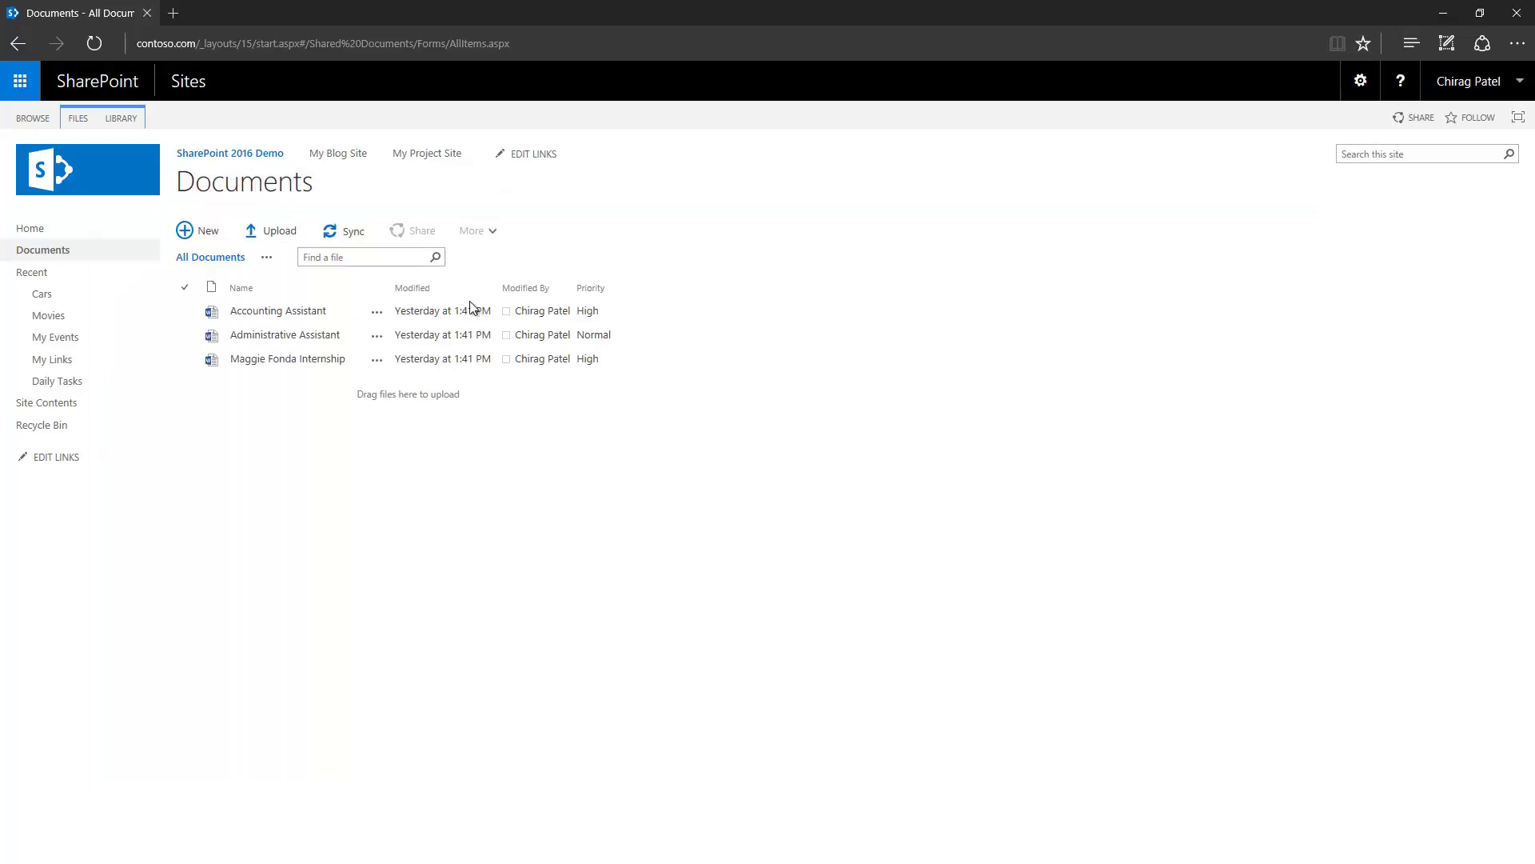
pyautogui.click(328, 158)
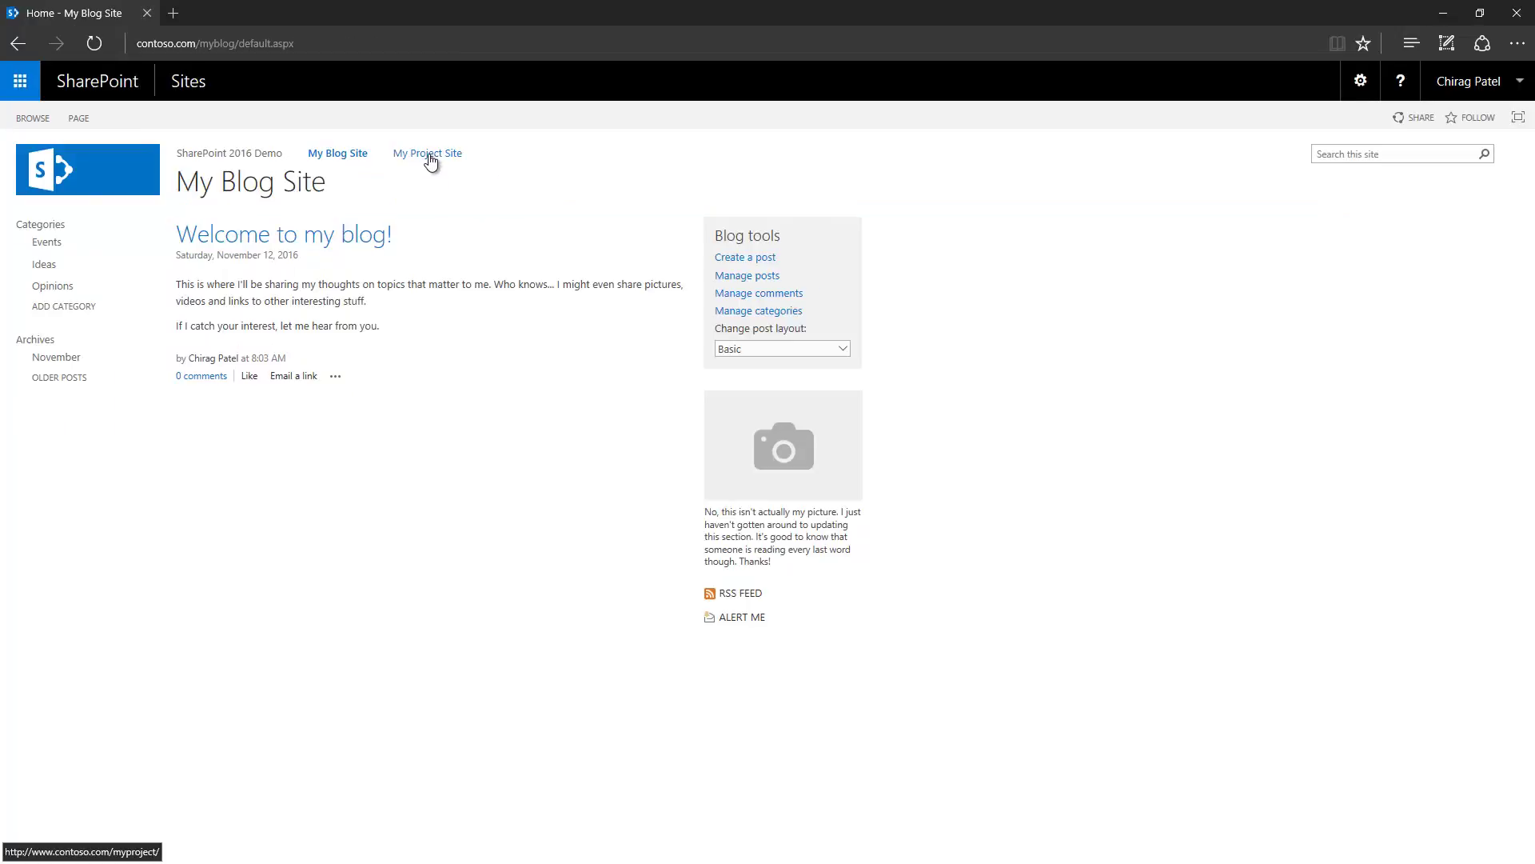
pyautogui.click(431, 159)
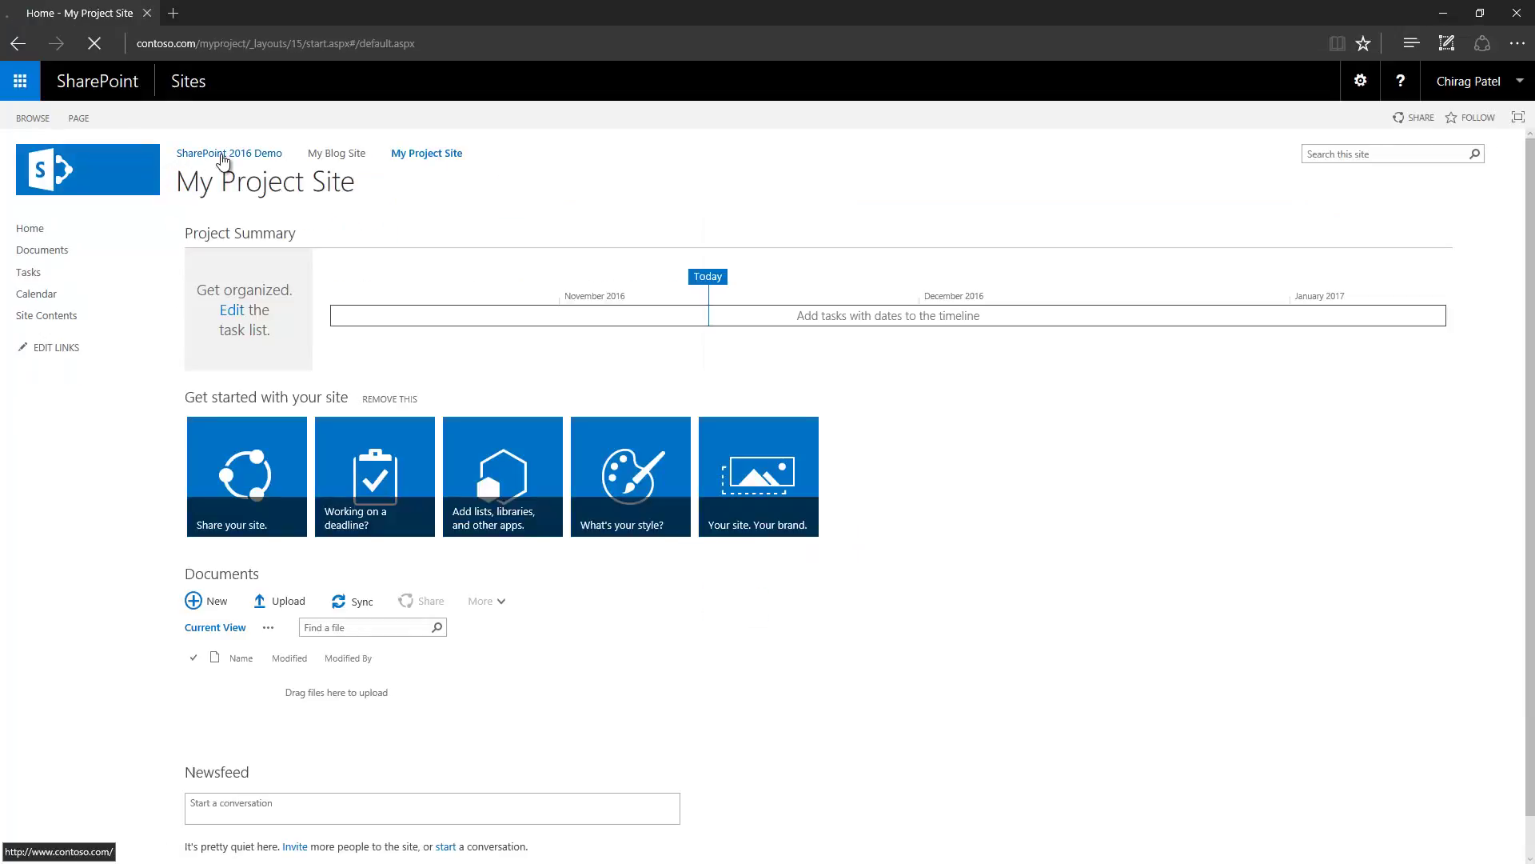
pyautogui.click(227, 156)
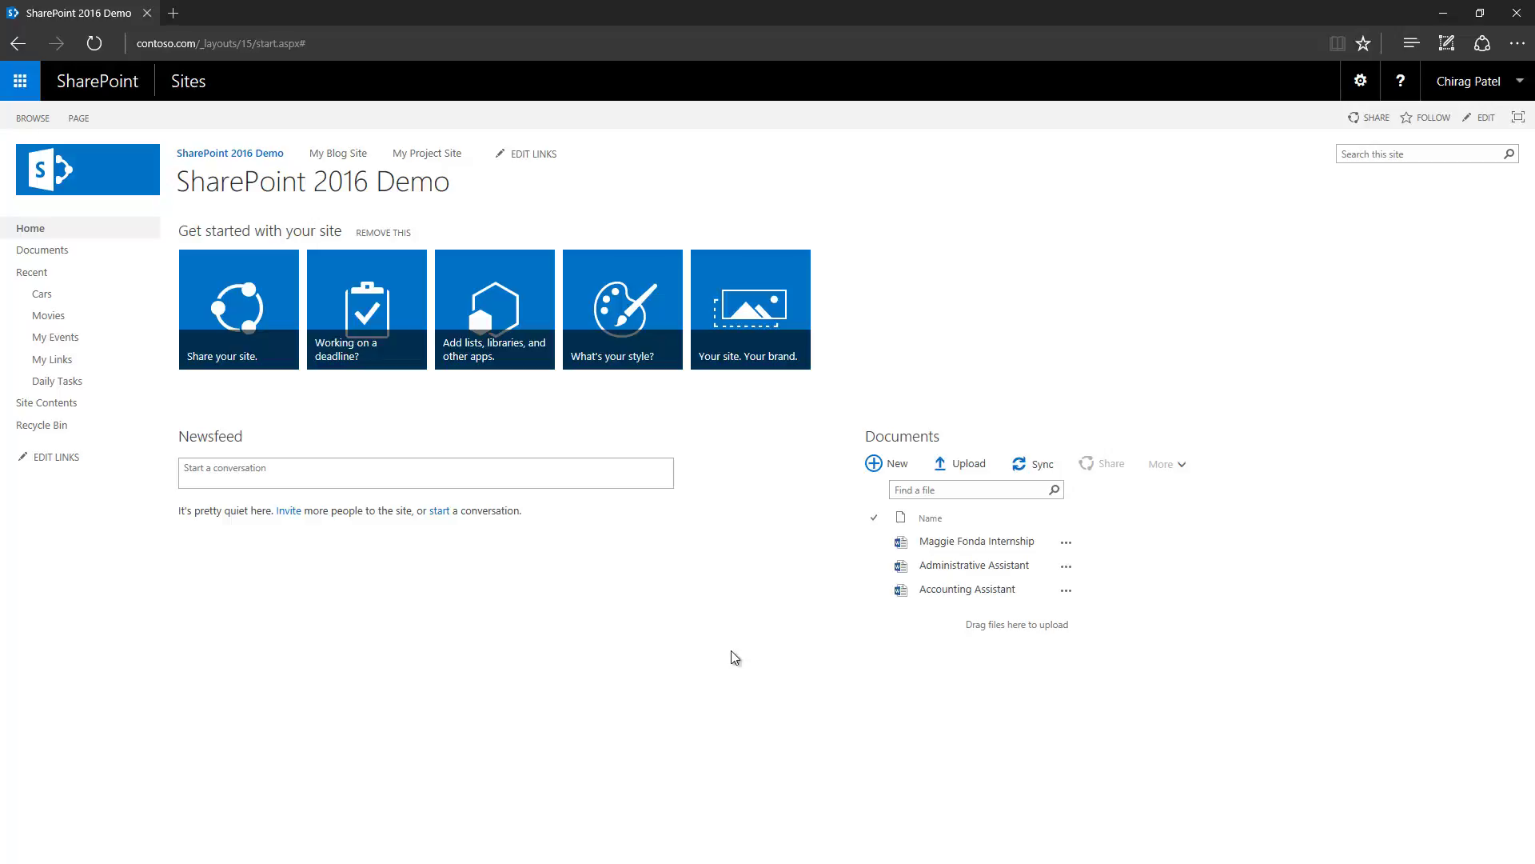
pyautogui.click(336, 44)
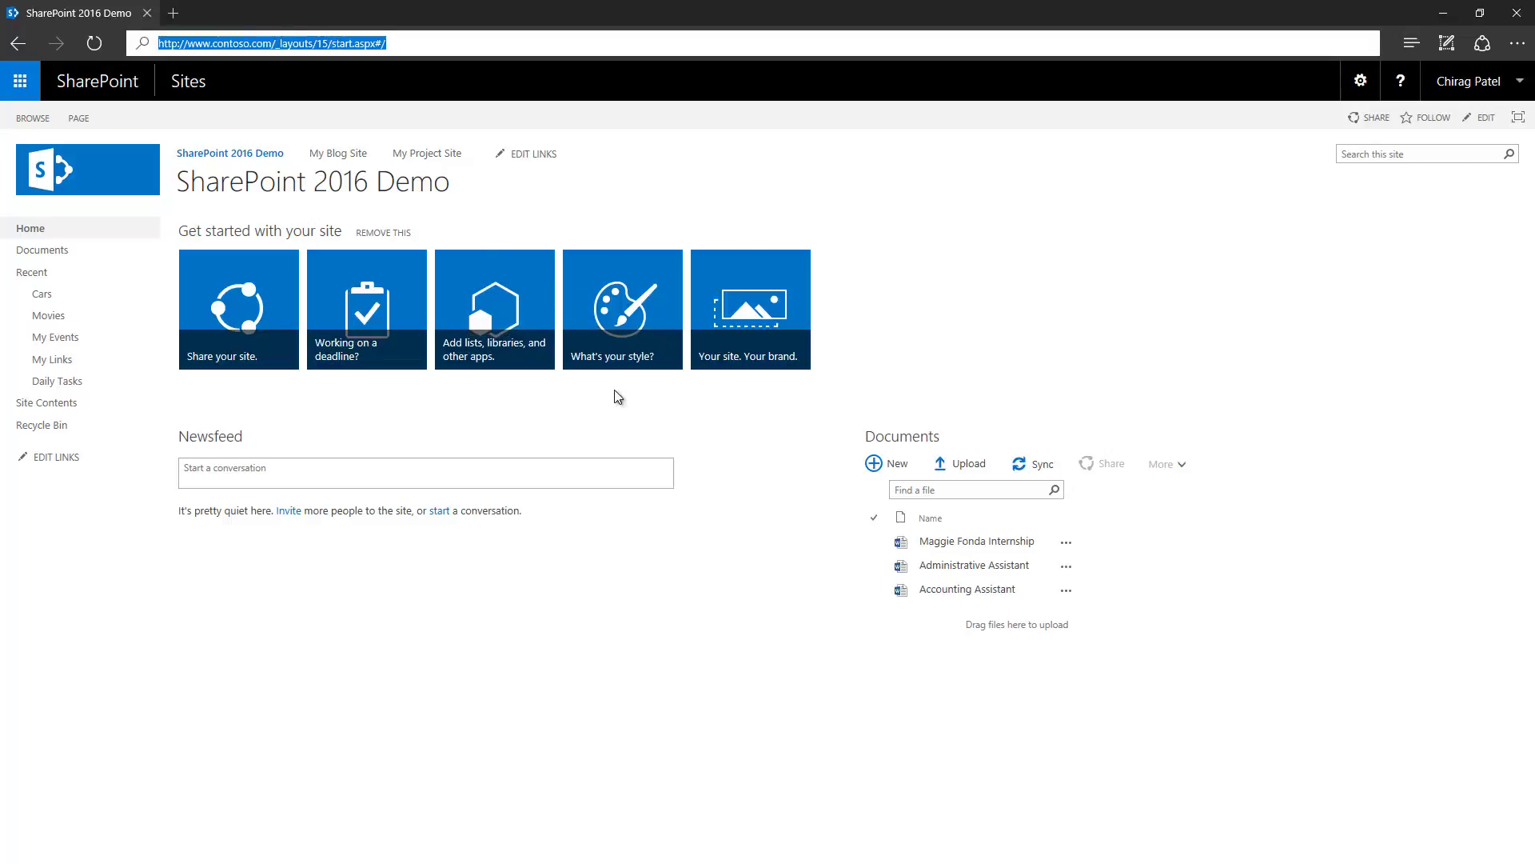
pyautogui.click(673, 521)
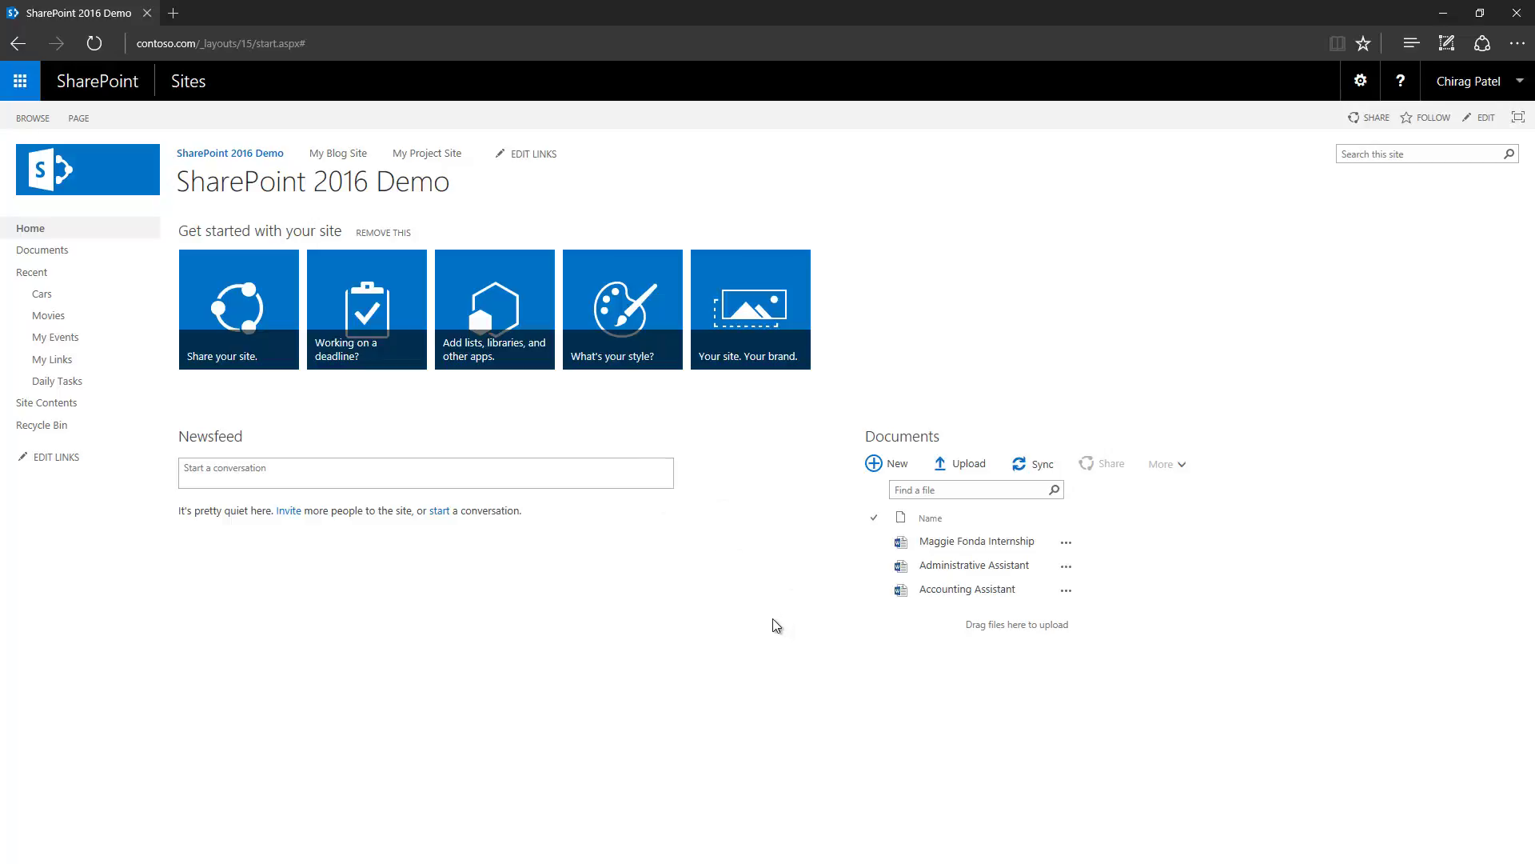
pyautogui.hotkey('alt', 'Tab')
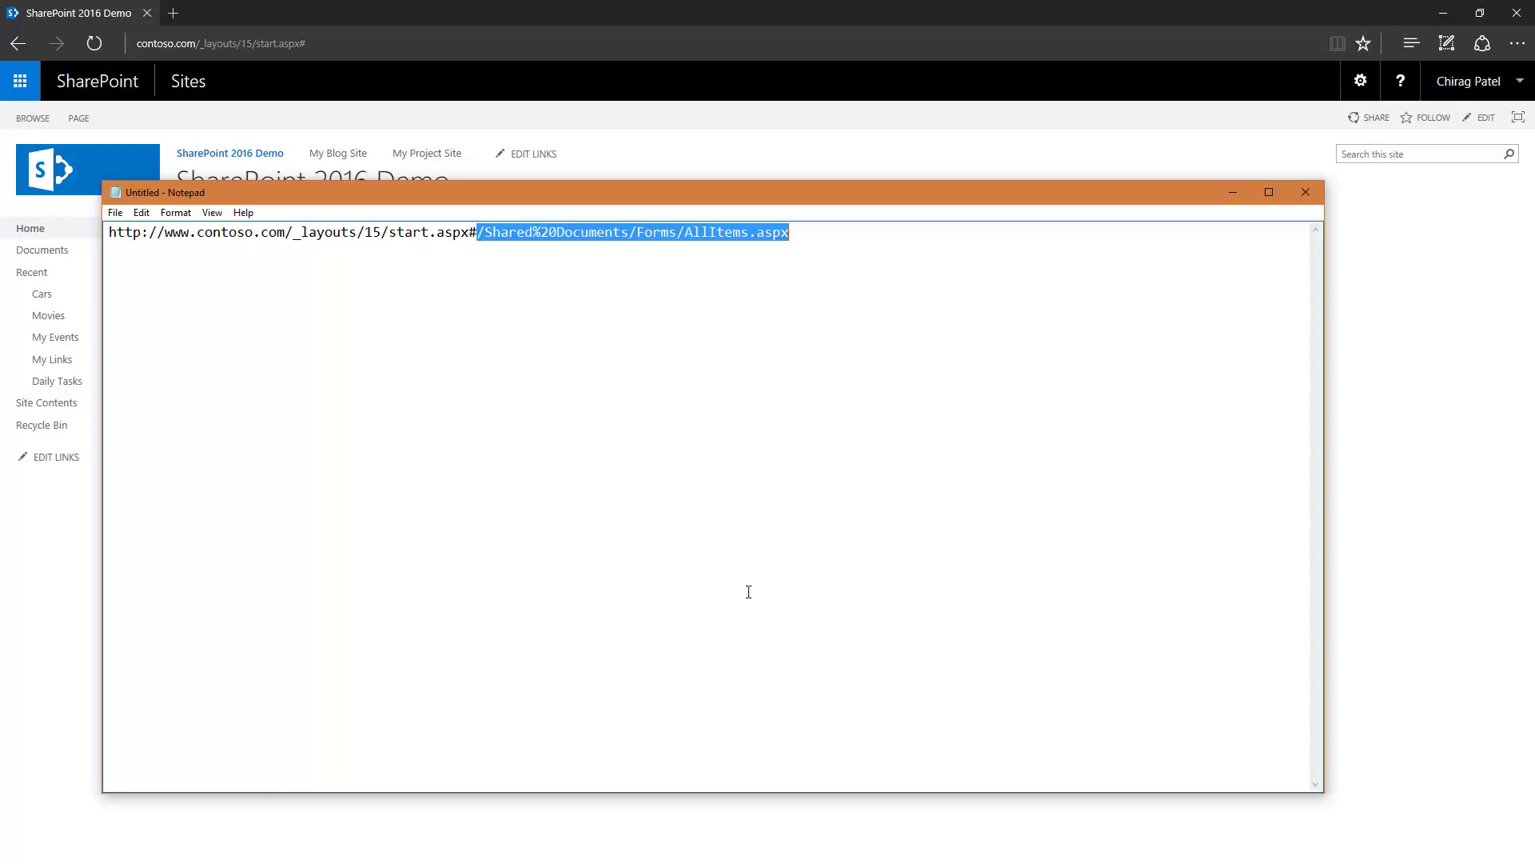
pyautogui.click(721, 385)
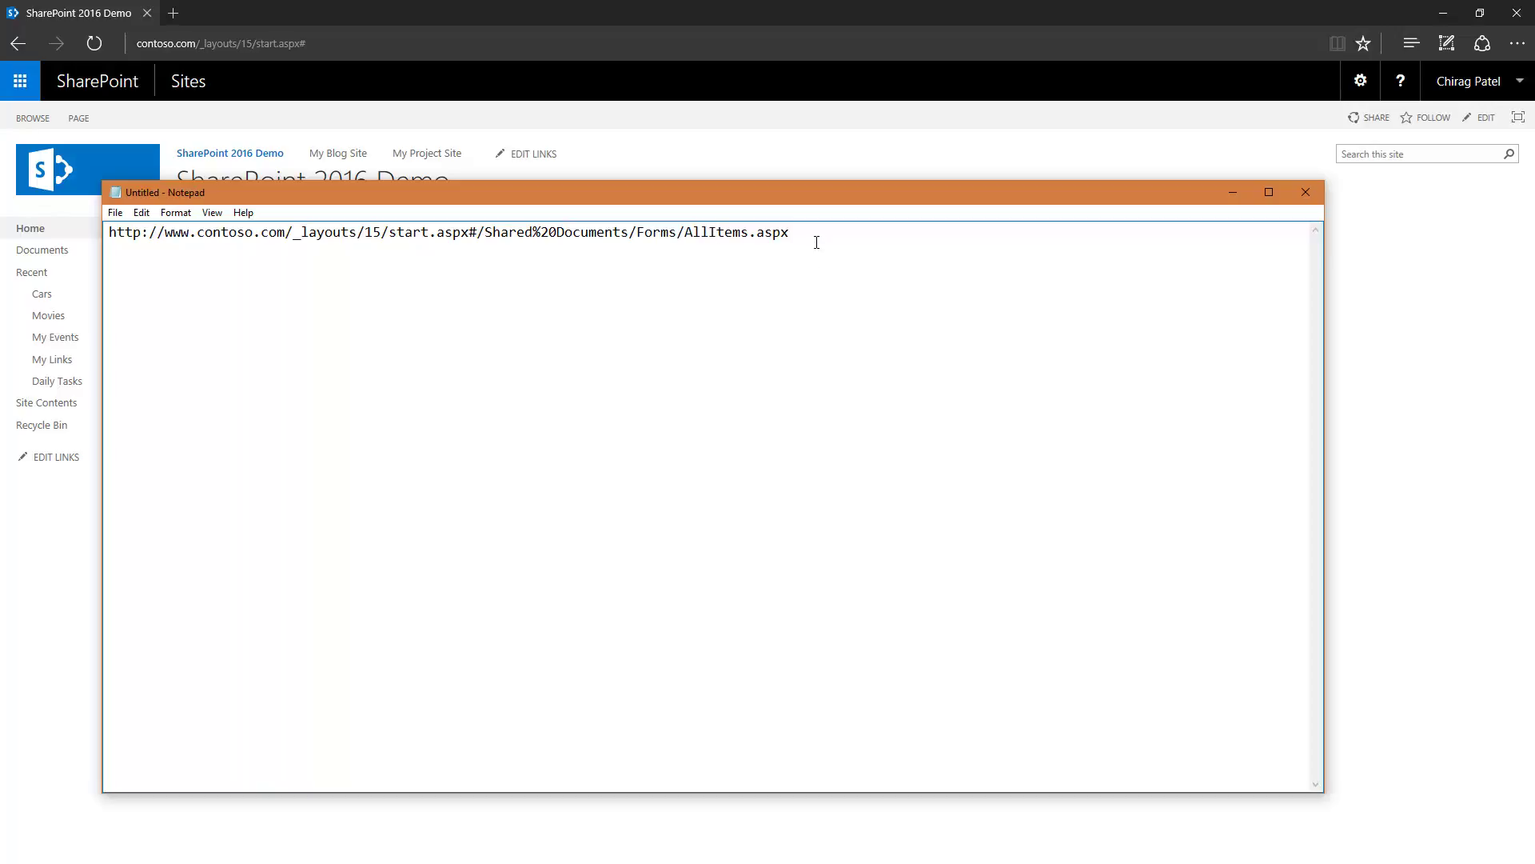
pyautogui.moveTo(816, 242); pyautogui.dragTo(110, 234)
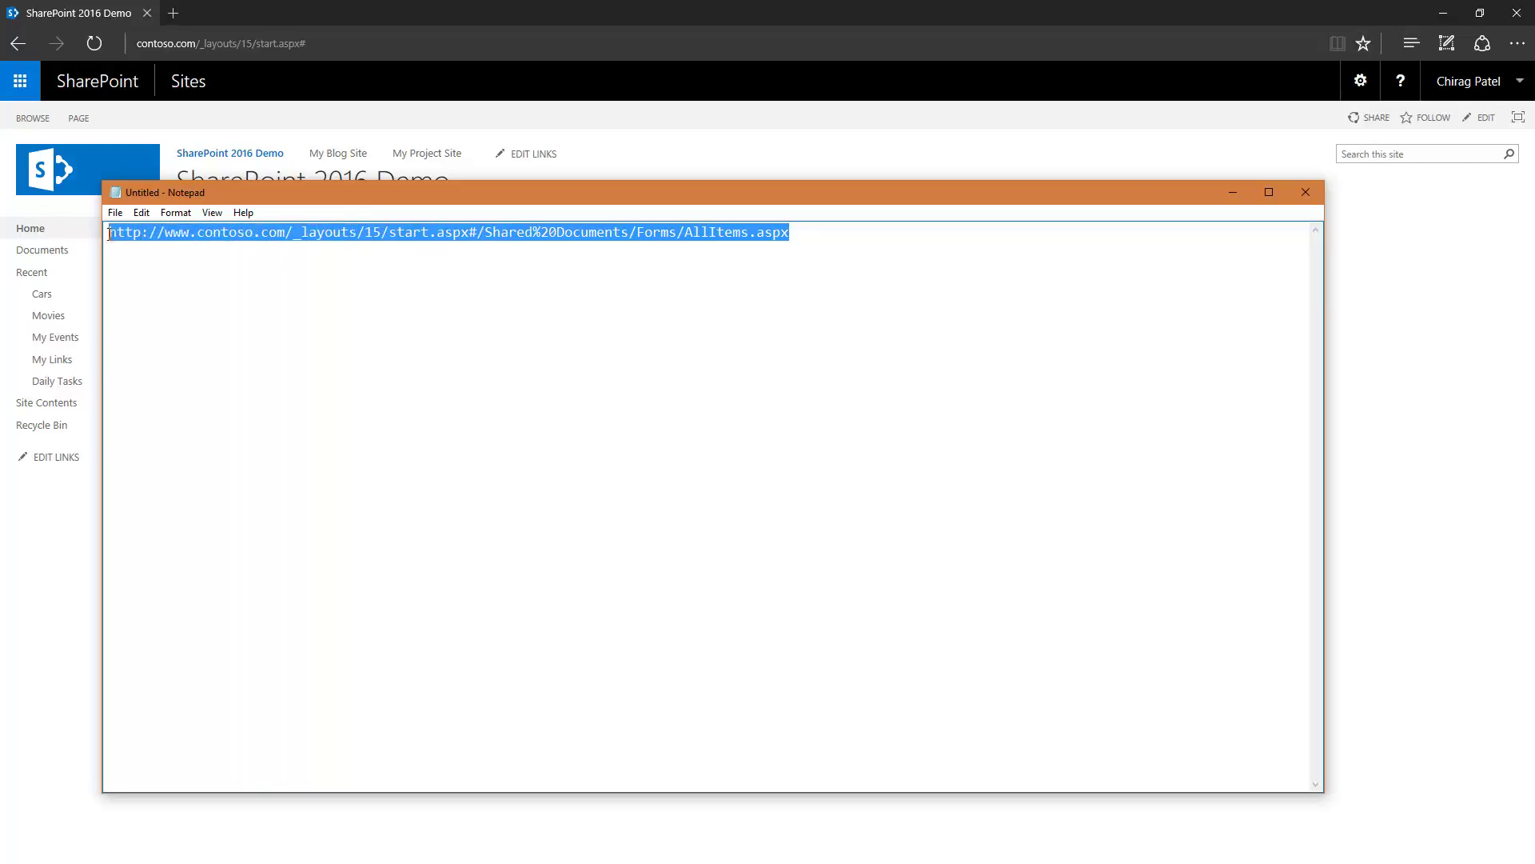
pyautogui.click(249, 368)
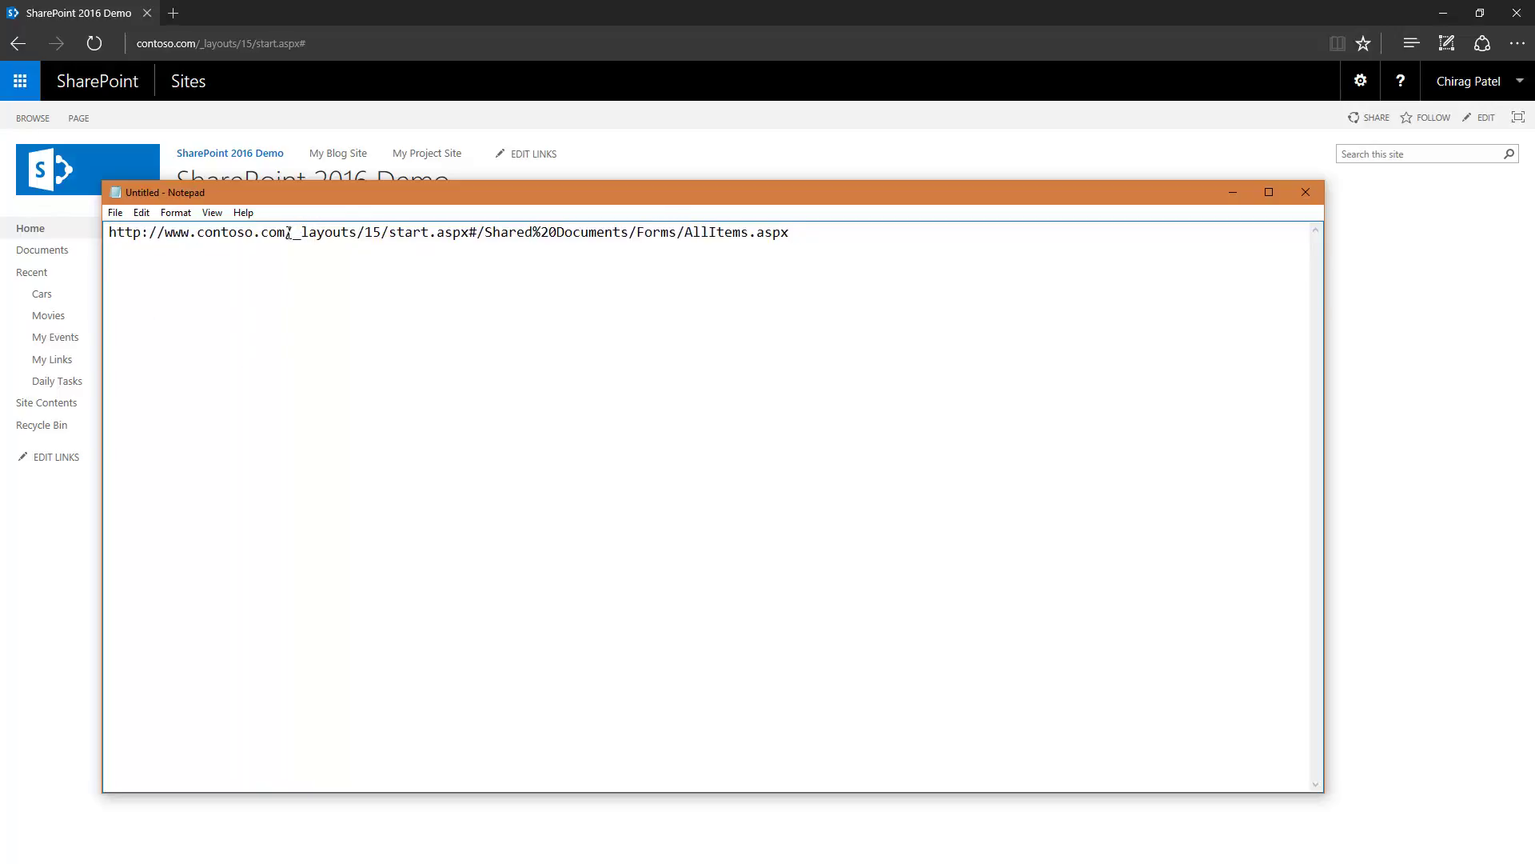
pyautogui.moveTo(288, 233); pyautogui.dragTo(109, 234)
pyautogui.hotkey('ctrl', 'c')
pyautogui.moveTo(208, 336); pyautogui.dragTo(211, 339)
pyautogui.press('End')
pyautogui.hotkey('ctrl', 'v')
pyautogui.moveTo(477, 232); pyautogui.dragTo(857, 253)
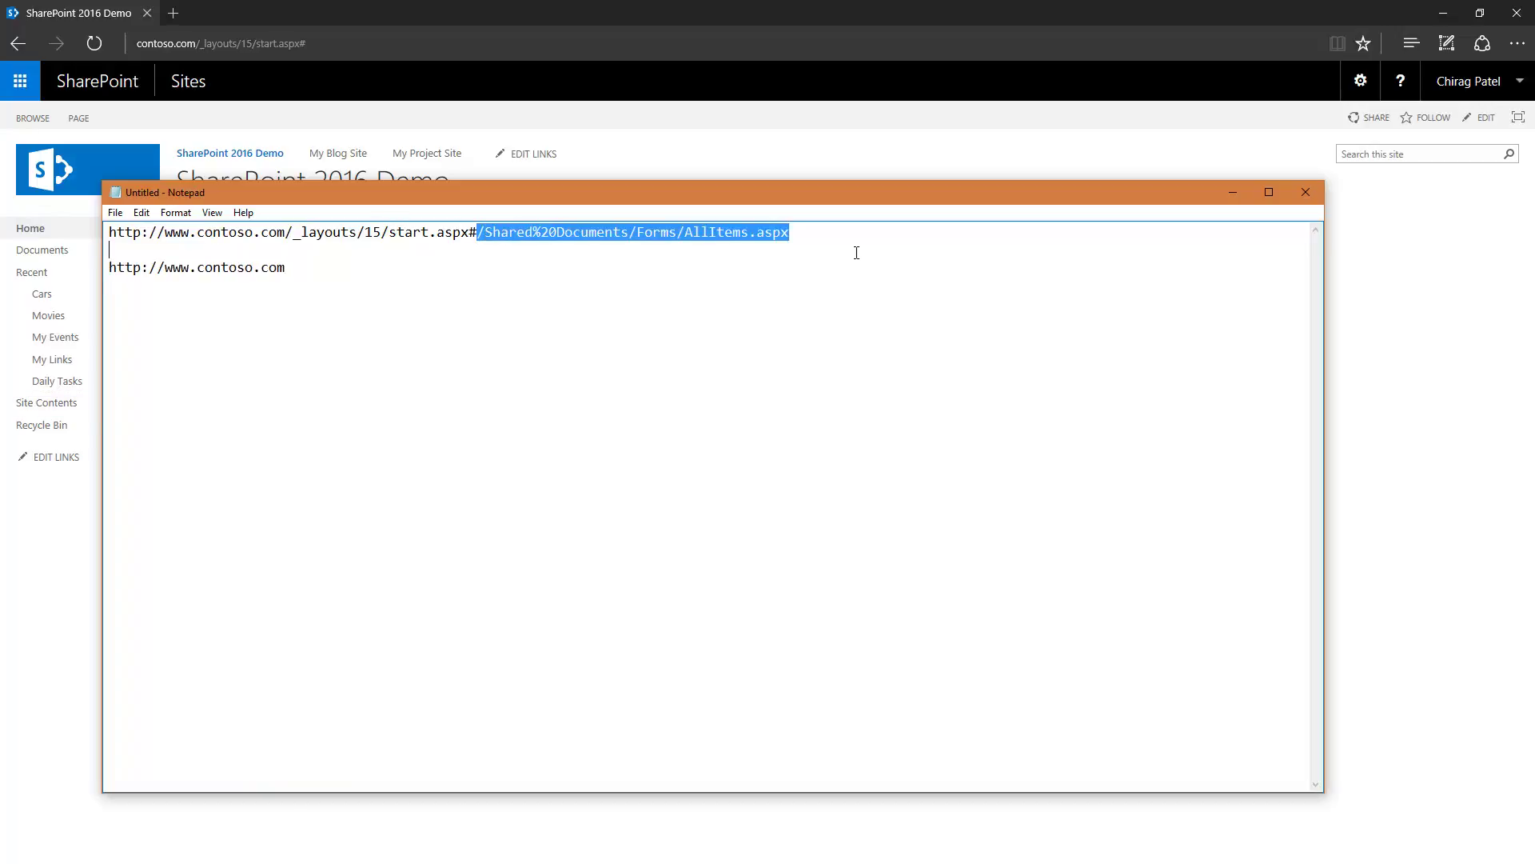
pyautogui.hotkey('ctrl', 'c')
pyautogui.click(372, 267)
pyautogui.hotkey('ctrl', 'v')
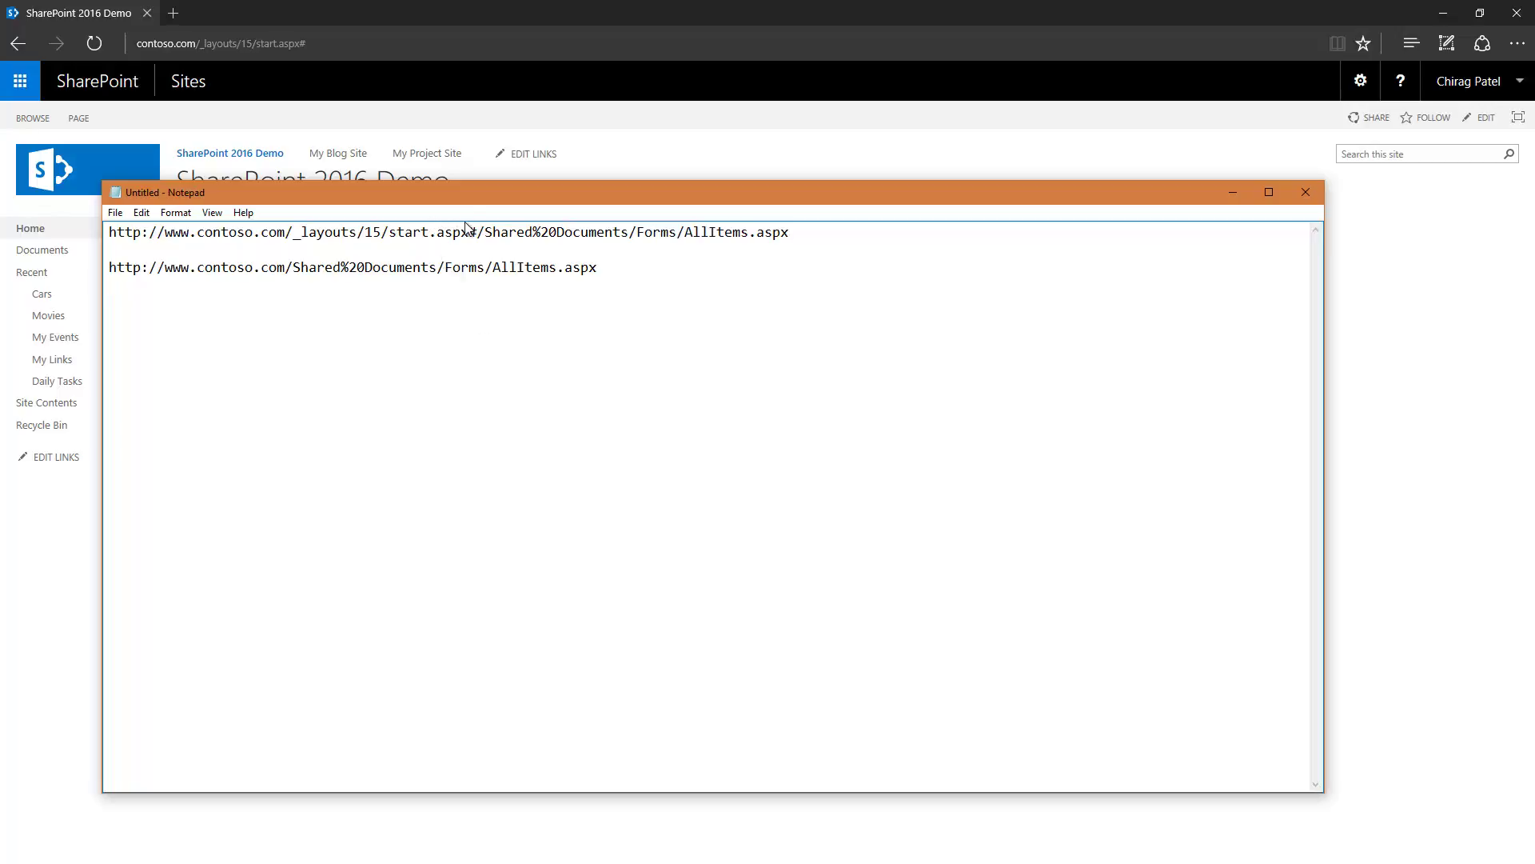
# Step: Compare the URLs, highlighting start.aspx, AllItems.aspx and the rebuilt library address
pyautogui.moveTo(470, 233); pyautogui.dragTo(389, 232)
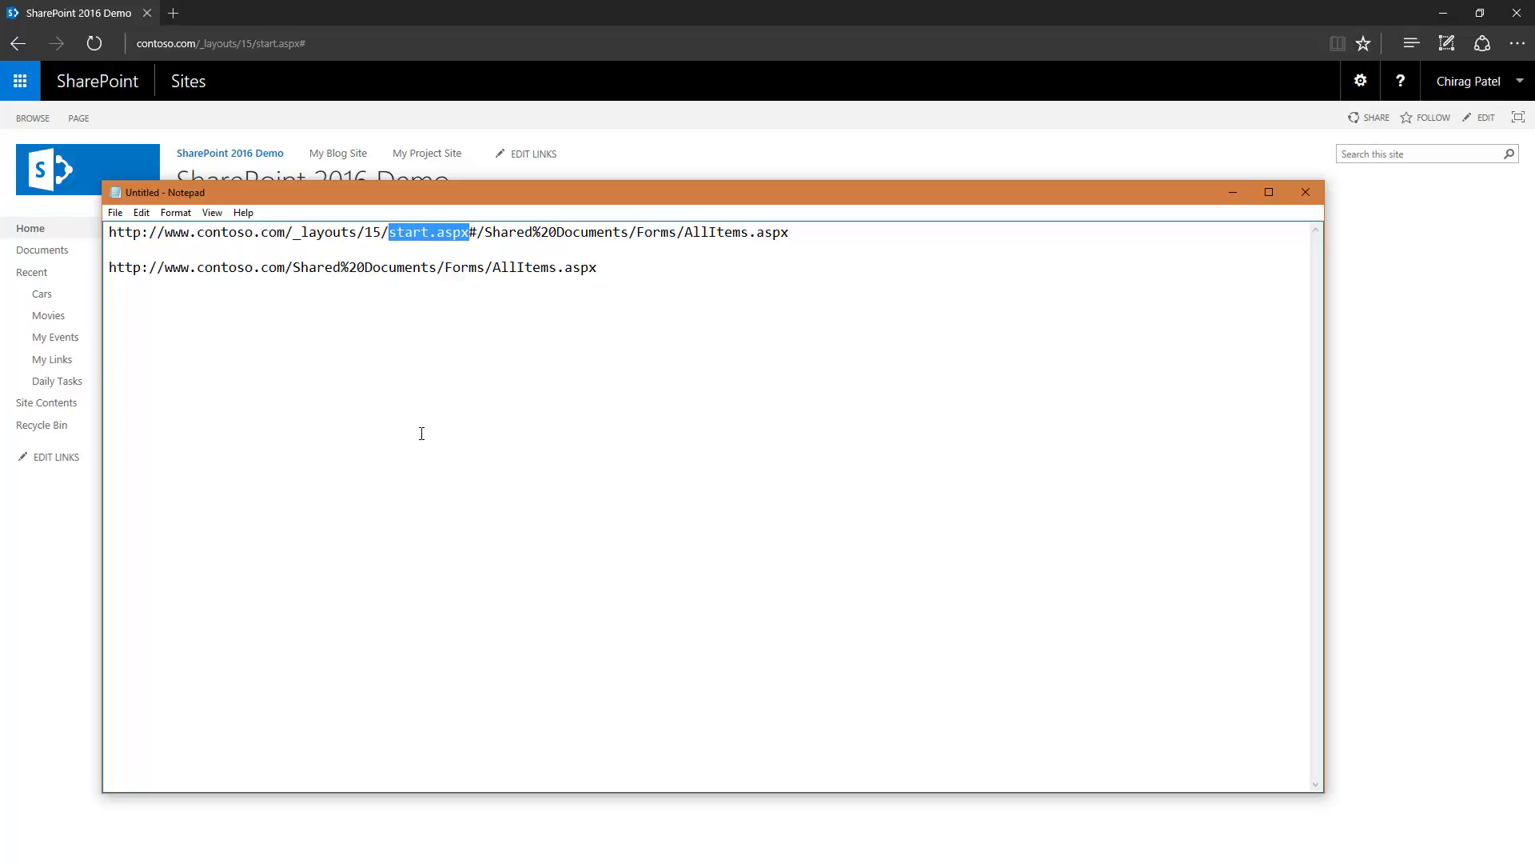
pyautogui.moveTo(684, 233); pyautogui.dragTo(789, 233)
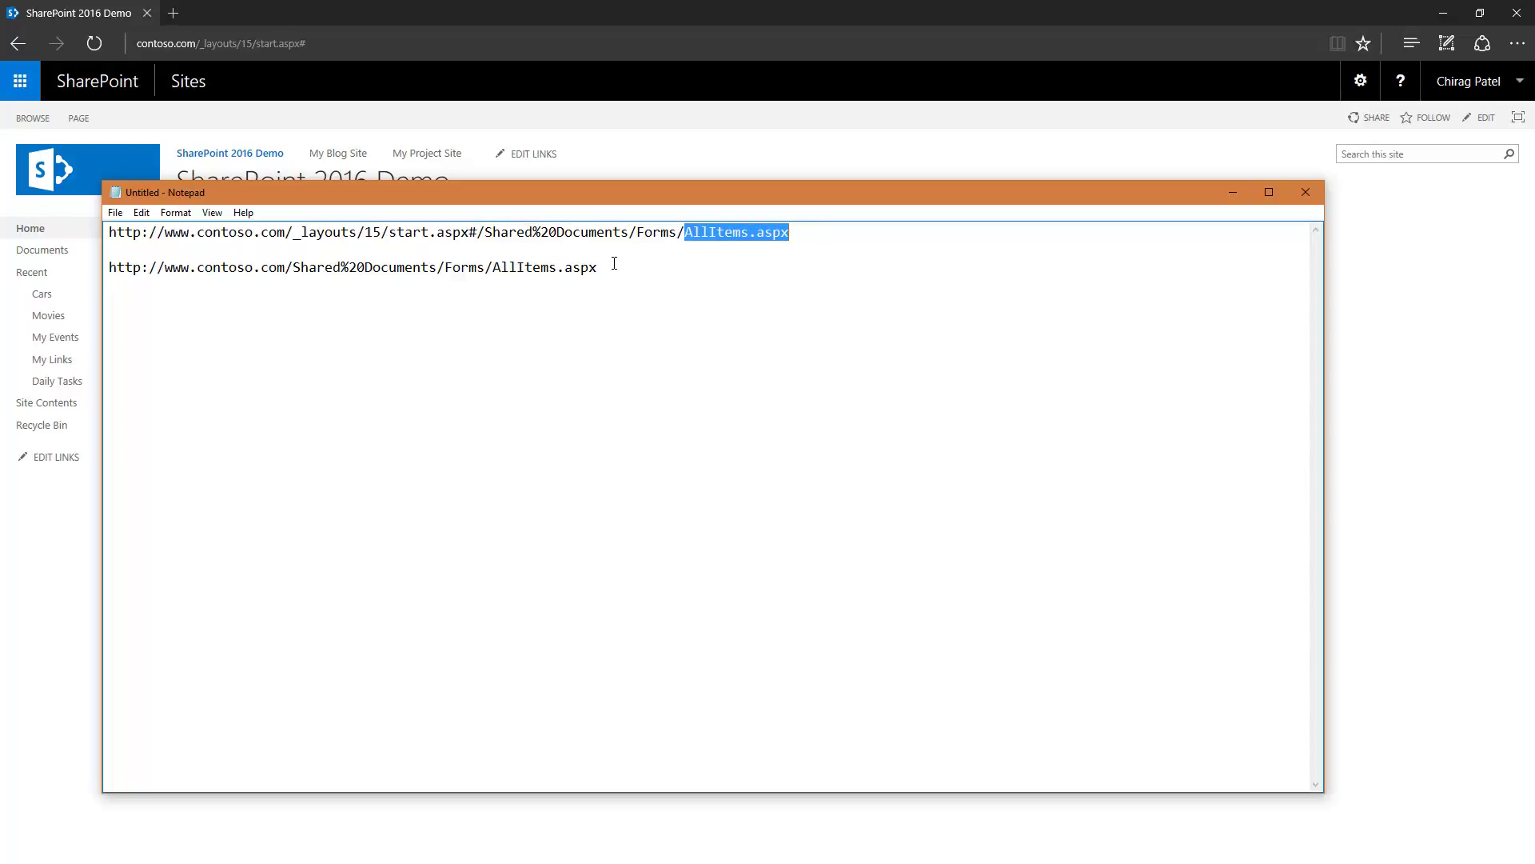
pyautogui.moveTo(614, 266); pyautogui.dragTo(108, 267)
pyautogui.click(458, 387)
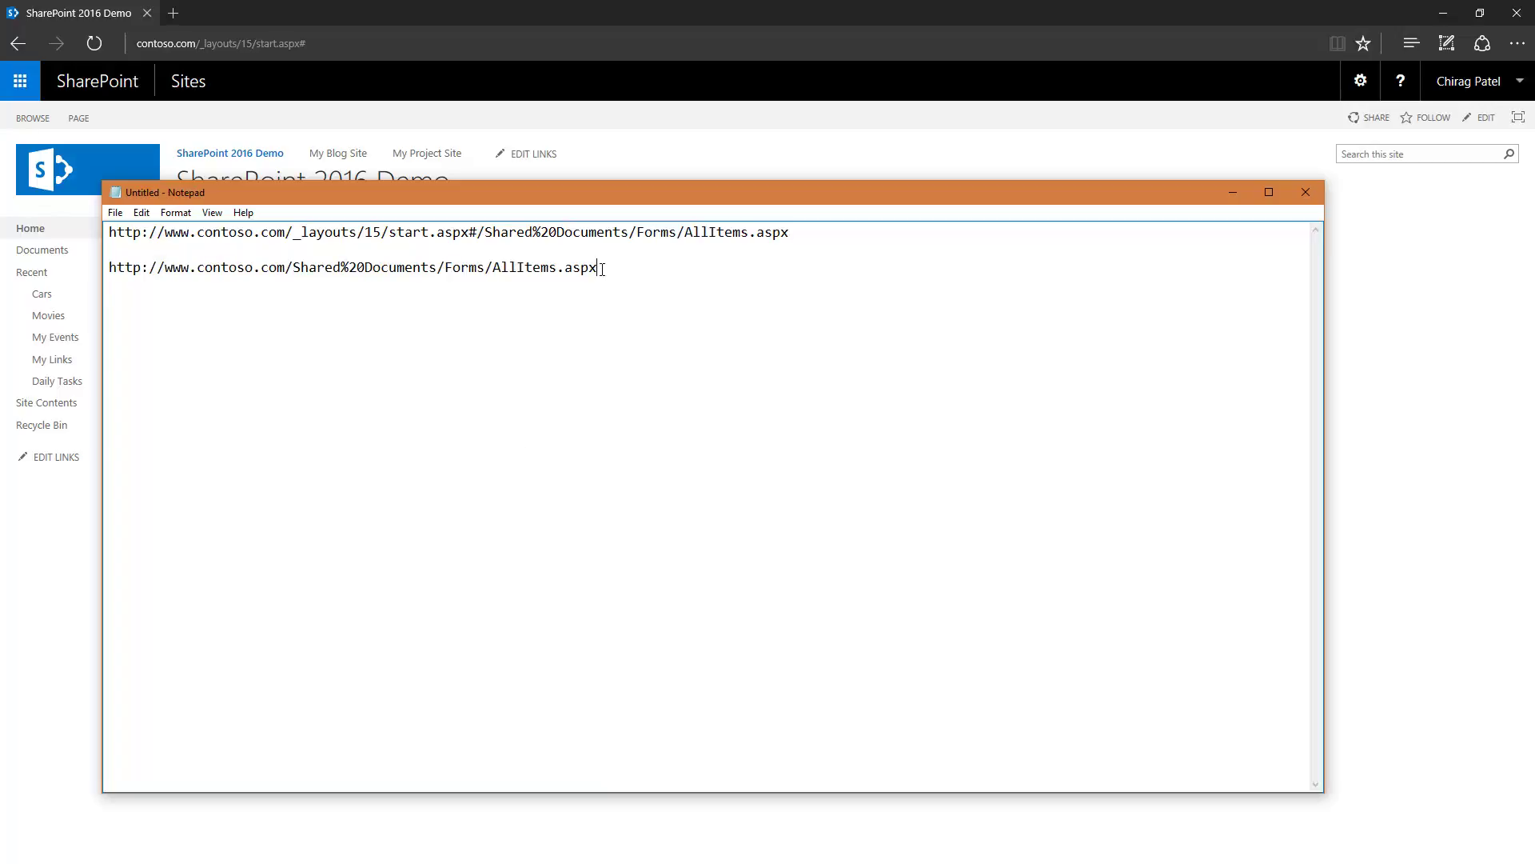
pyautogui.moveTo(598, 267); pyautogui.dragTo(108, 271)
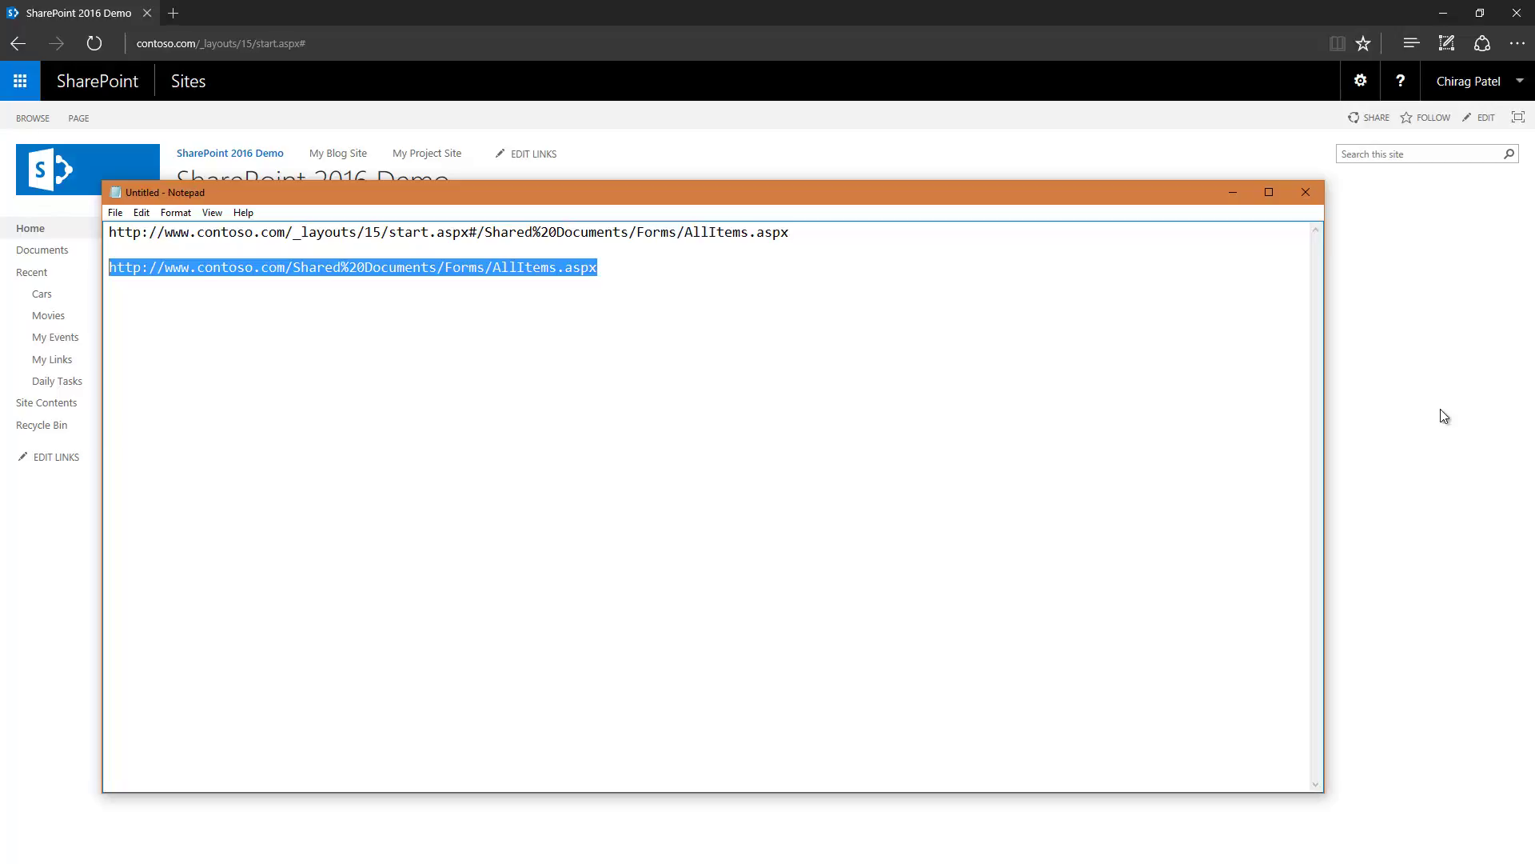
pyautogui.click(1436, 387)
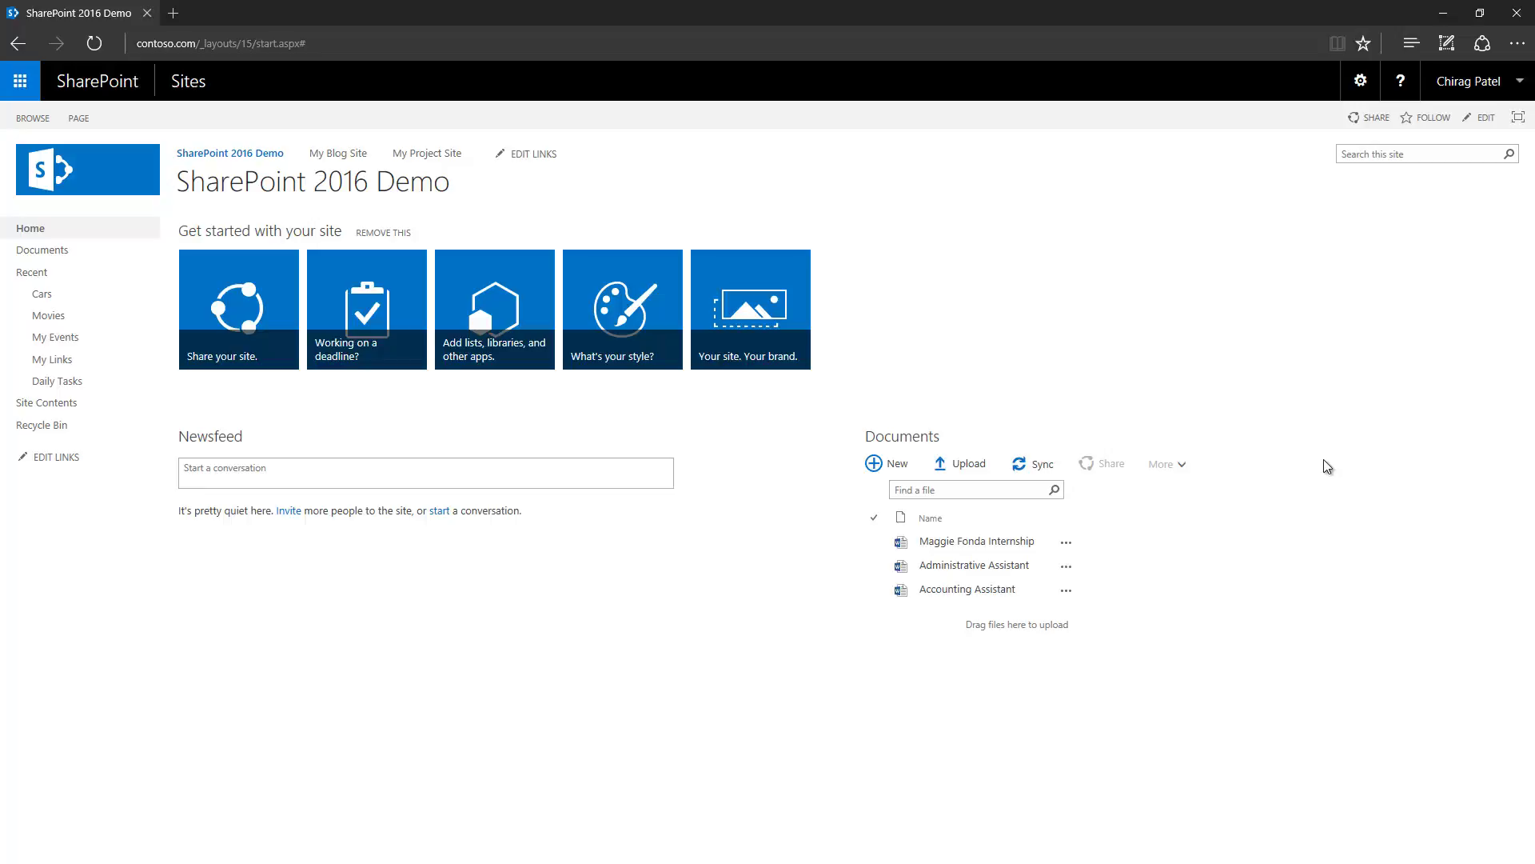
# Step: Deactivate and confirm Minimal Download Strategy in the root site's Site Features
pyautogui.click(392, 45)
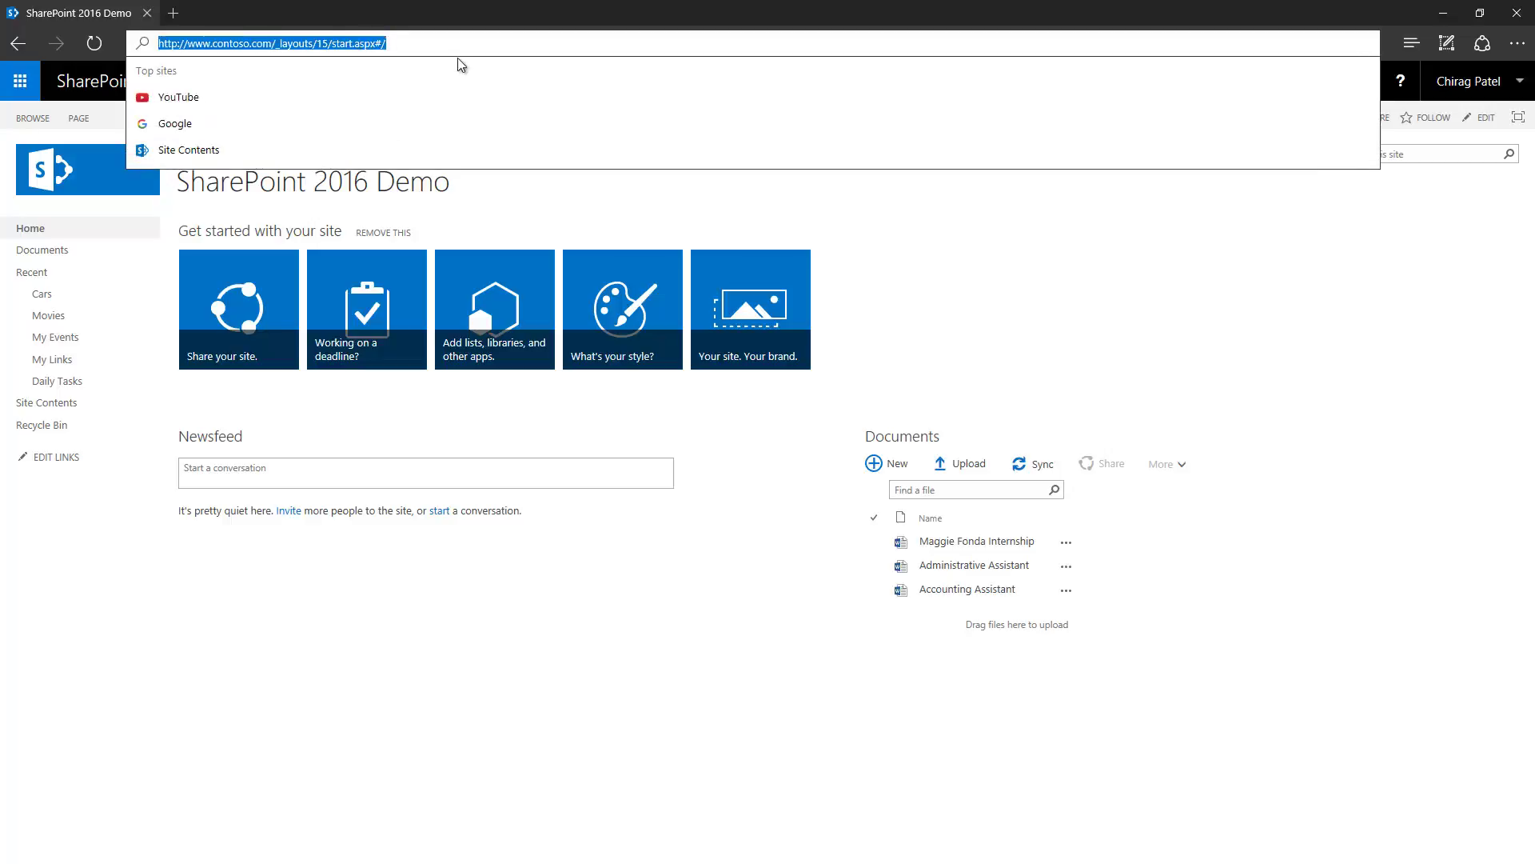
pyautogui.click(1293, 444)
pyautogui.click(1360, 81)
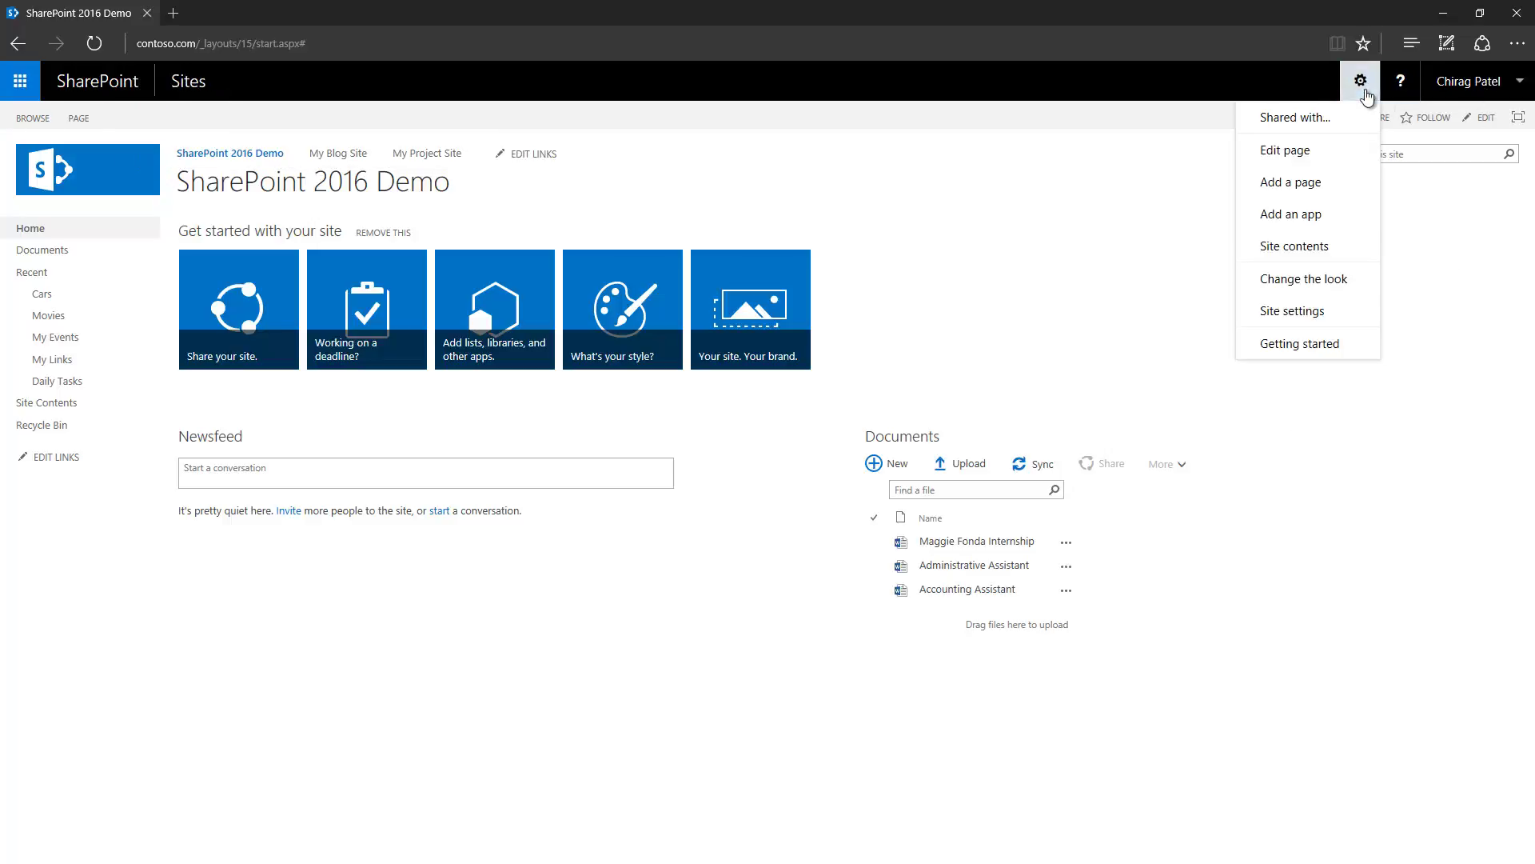
pyautogui.click(1306, 311)
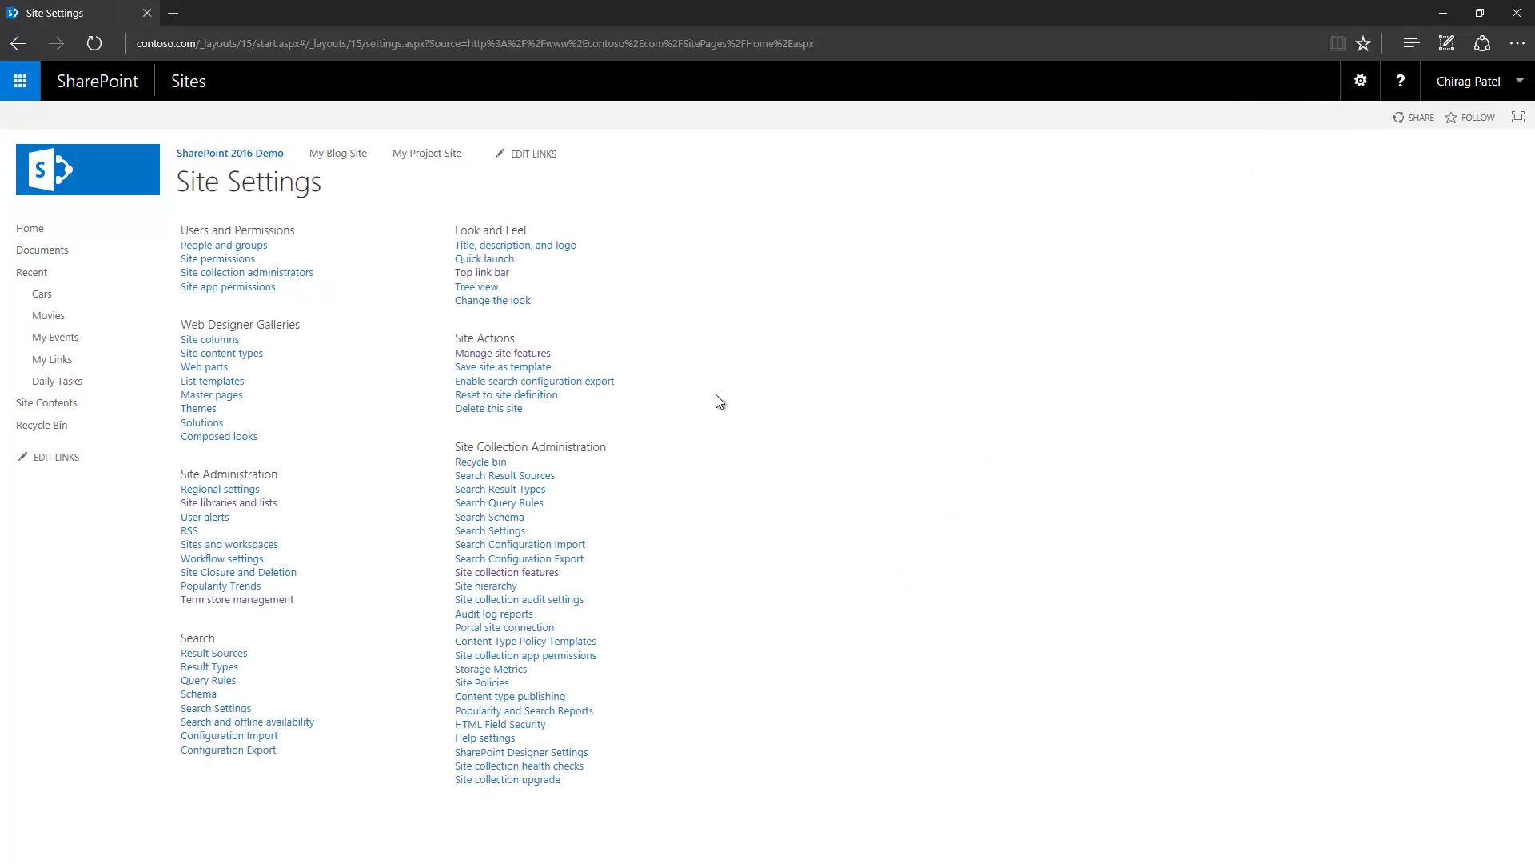
pyautogui.click(493, 357)
pyautogui.scroll(-3, 803, 604)
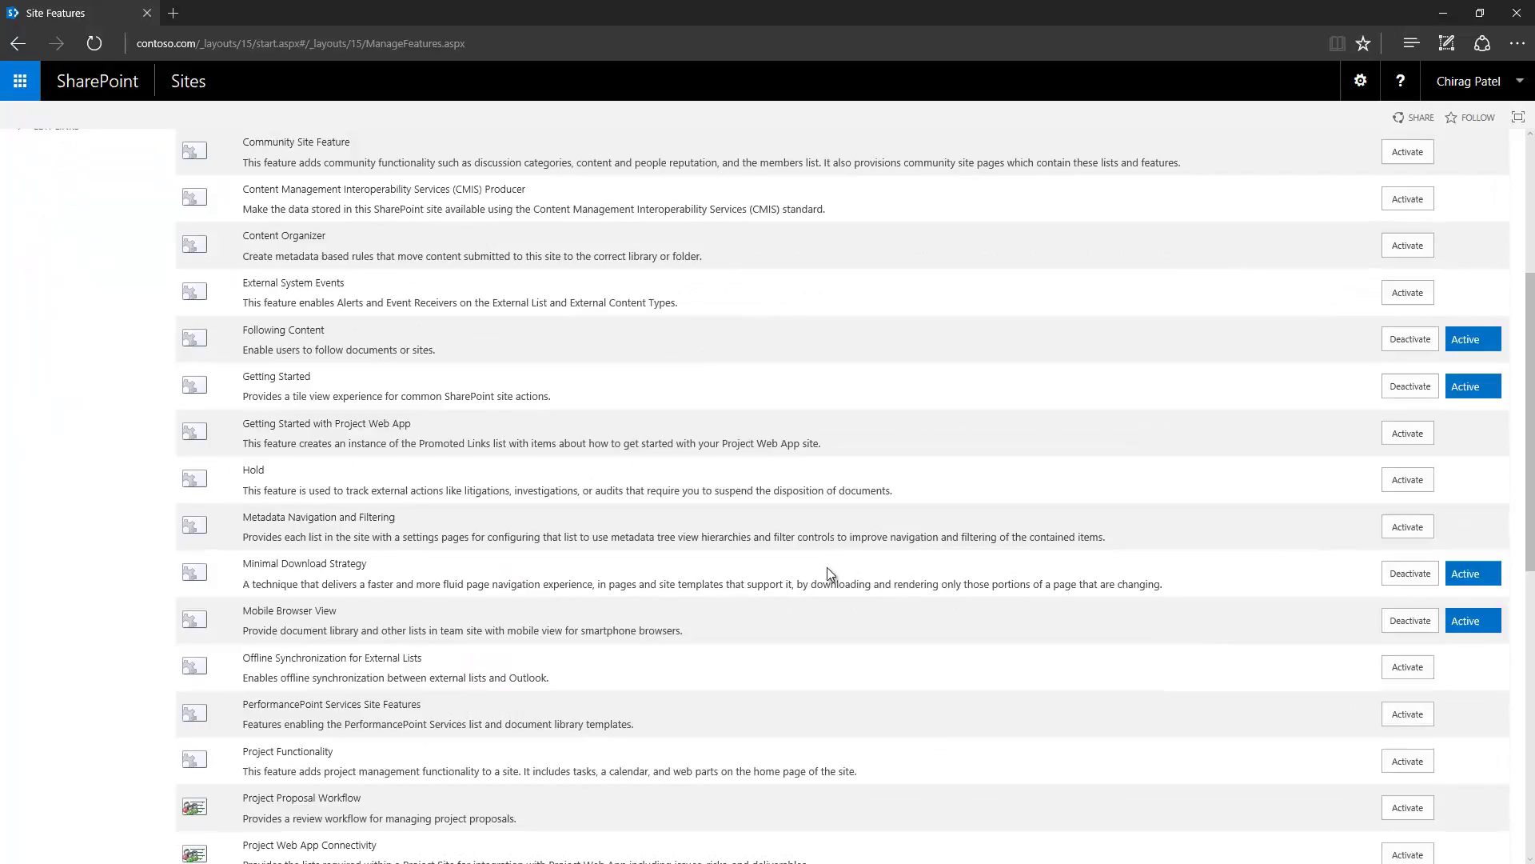
pyautogui.scroll(-2, 295, 539)
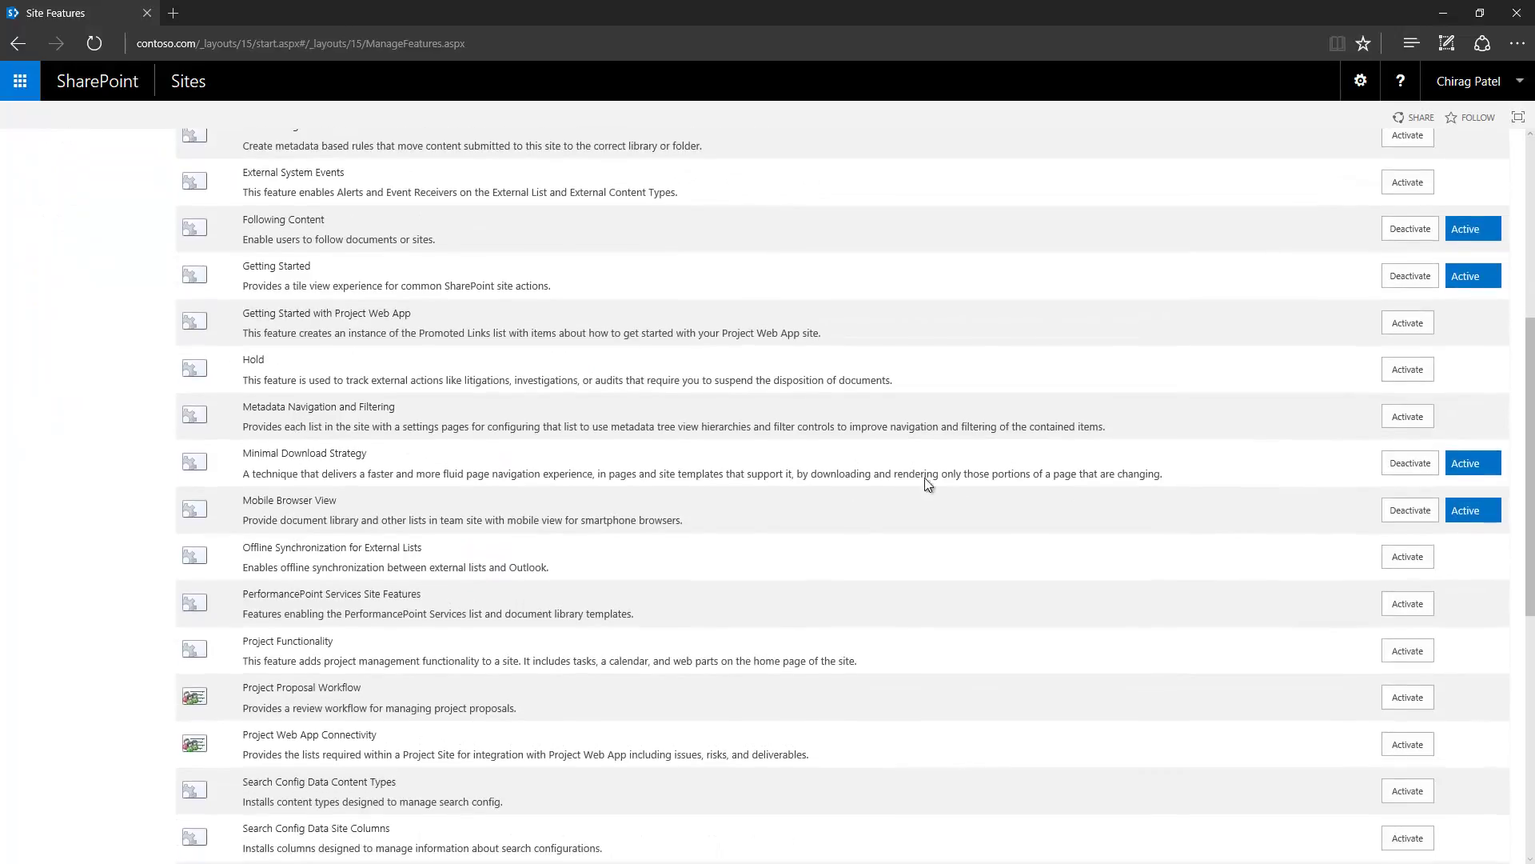
pyautogui.click(1404, 472)
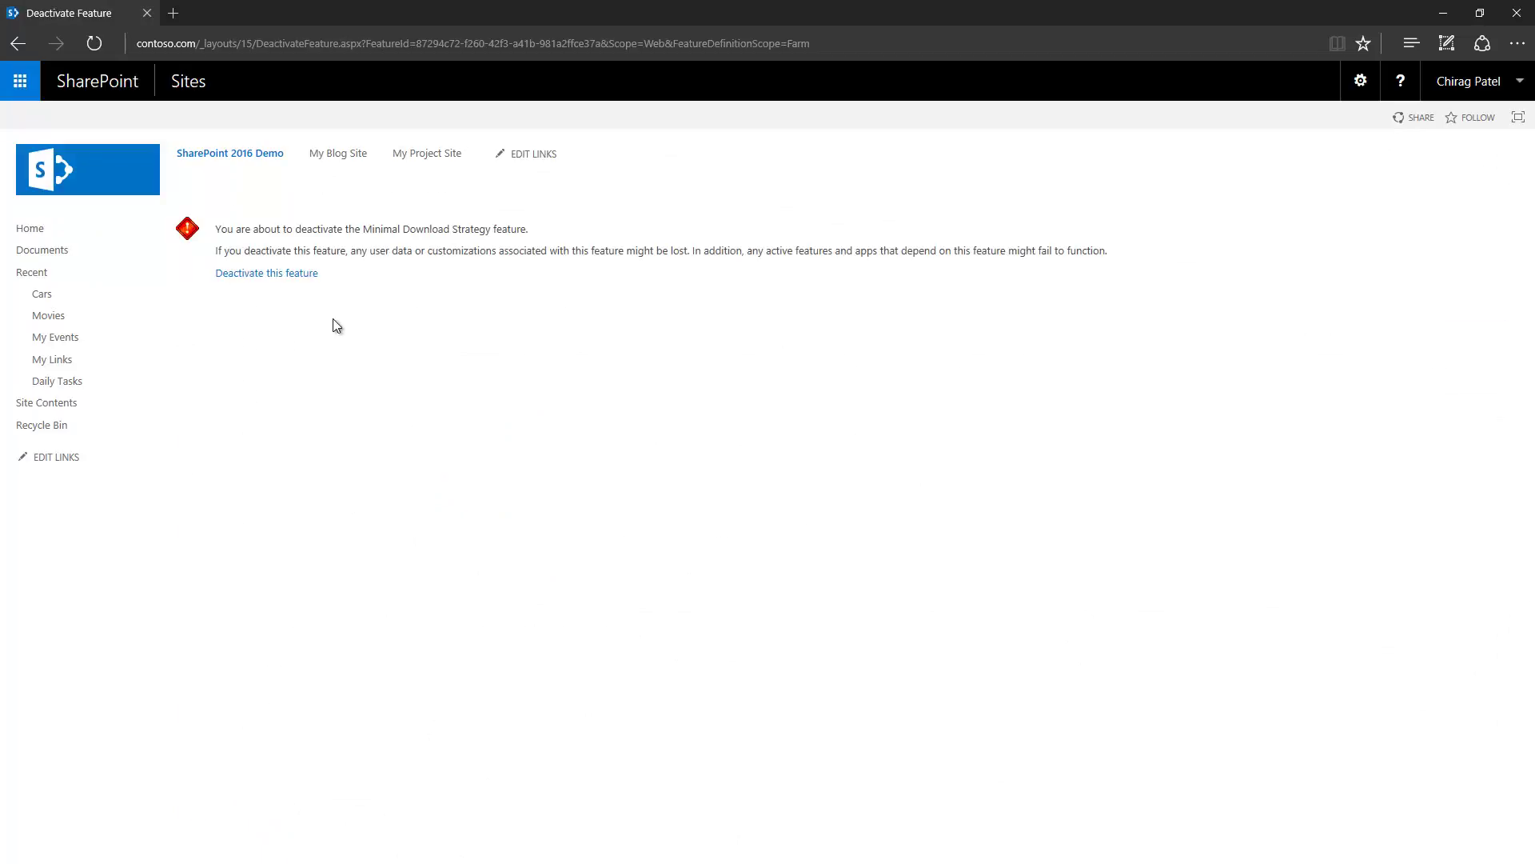
pyautogui.click(309, 279)
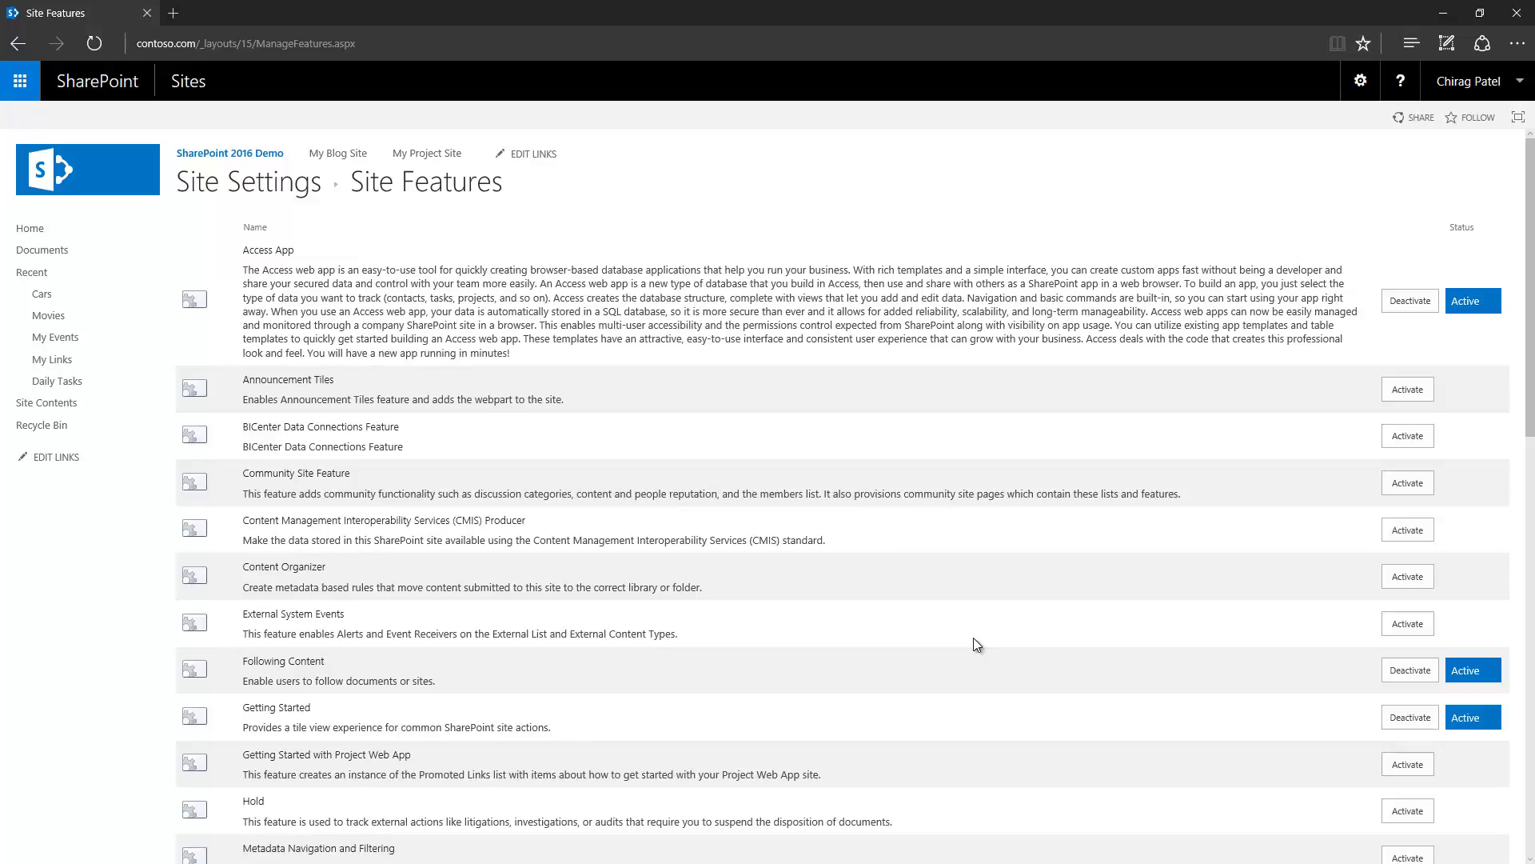
# Step: Go to My Project Site via the top links and check its web address
pyautogui.click(339, 154)
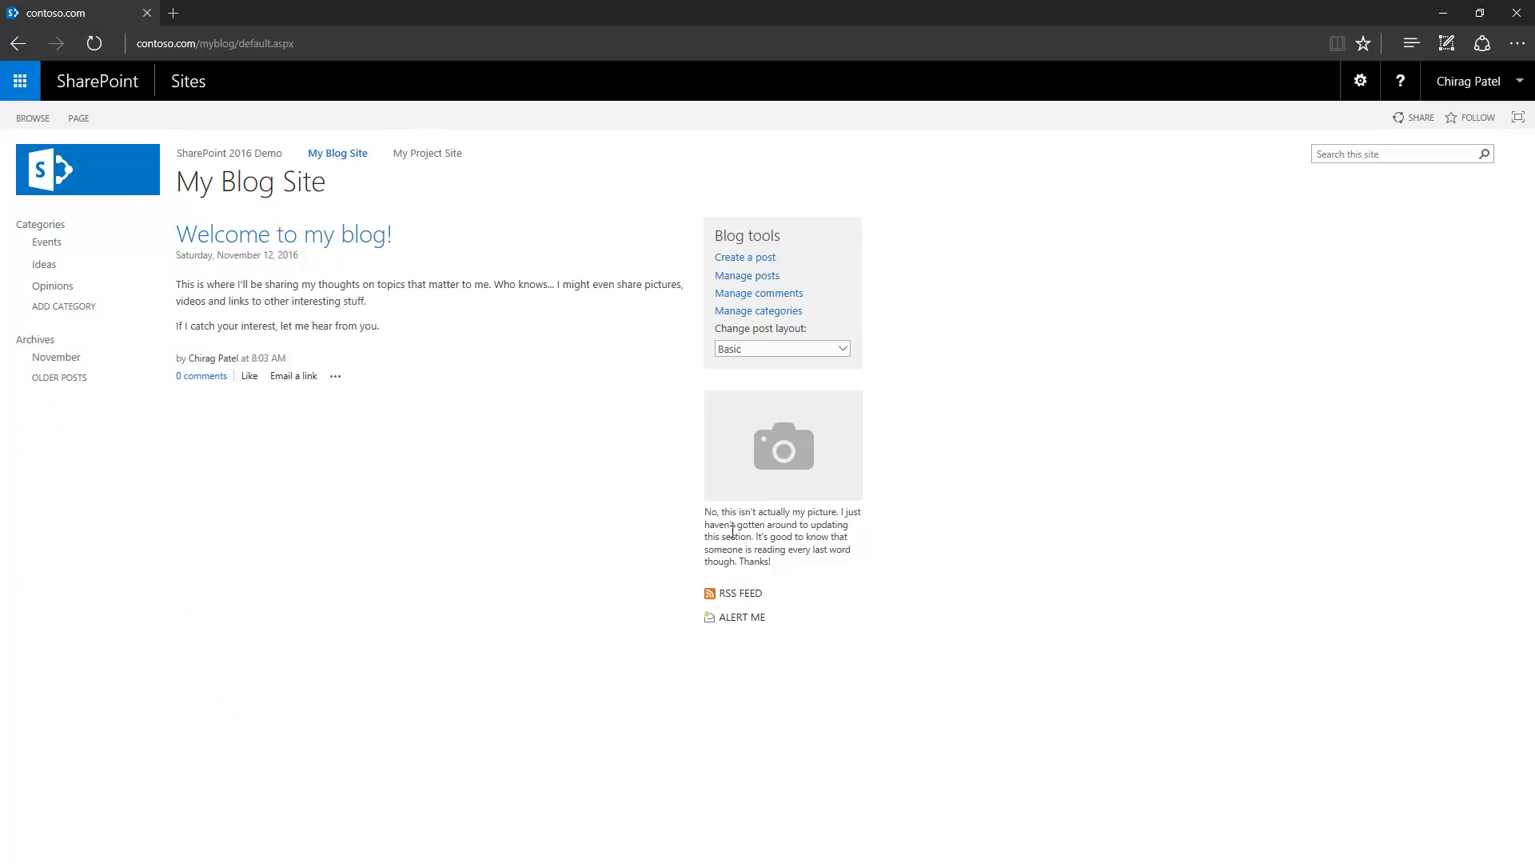
pyautogui.click(425, 157)
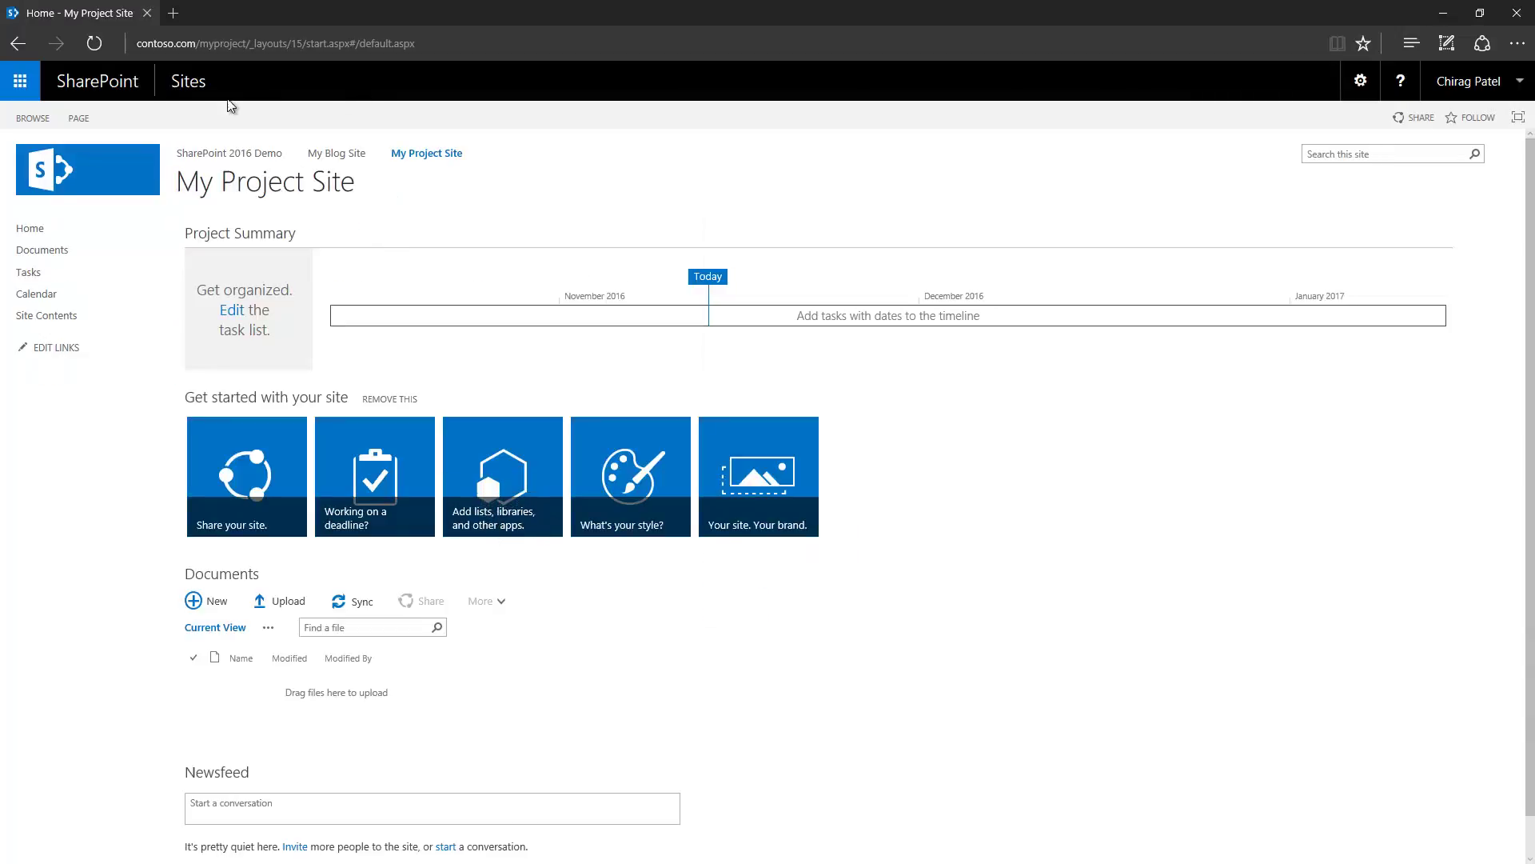
pyautogui.click(356, 45)
# Step: Deactivate and confirm Minimal Download Strategy in My Project Site's Site Features
pyautogui.click(1362, 83)
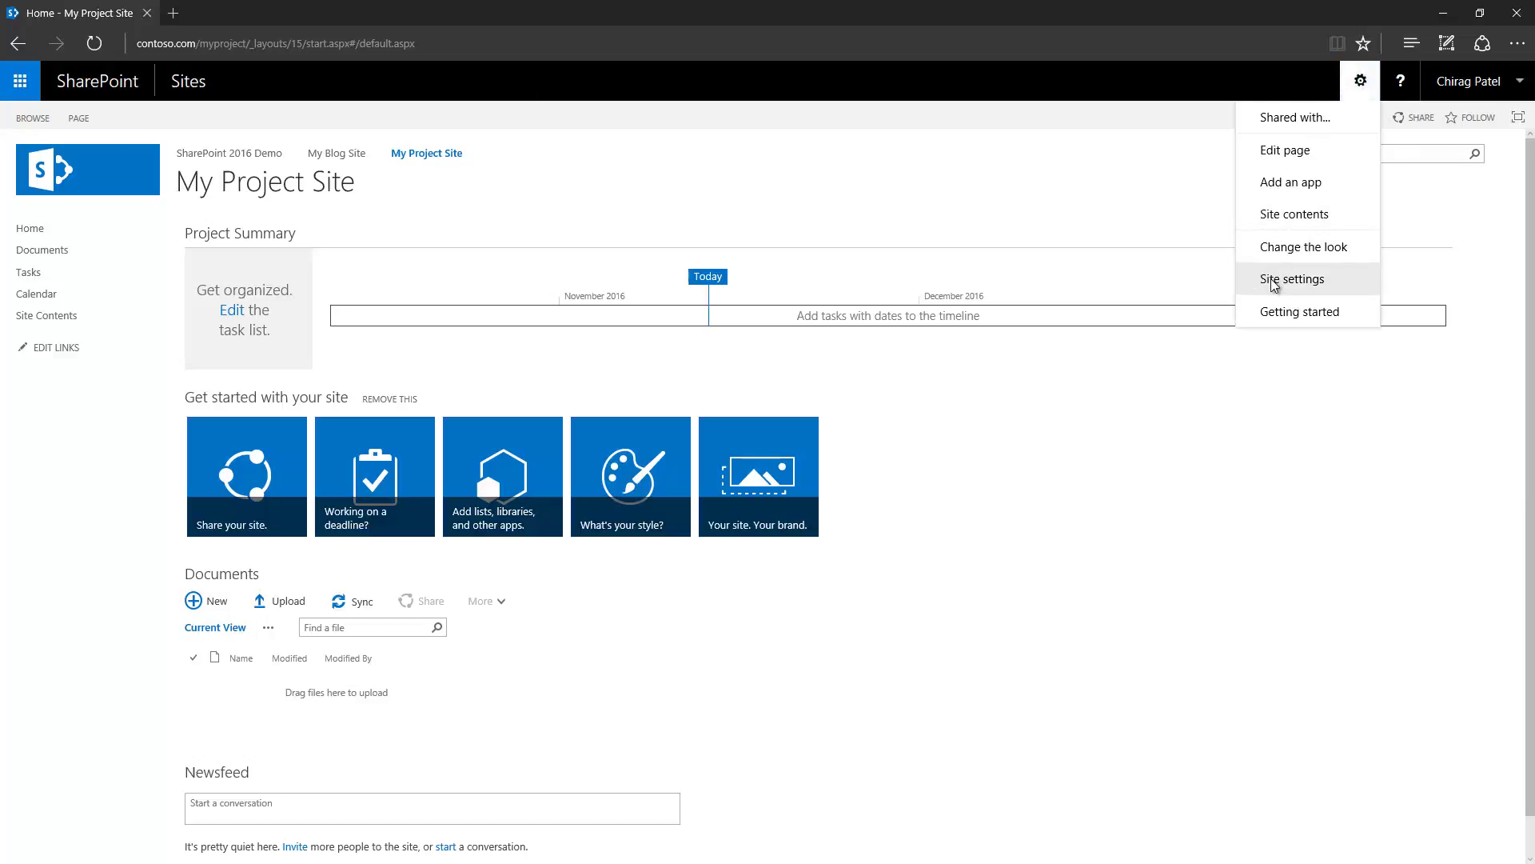
pyautogui.click(1292, 279)
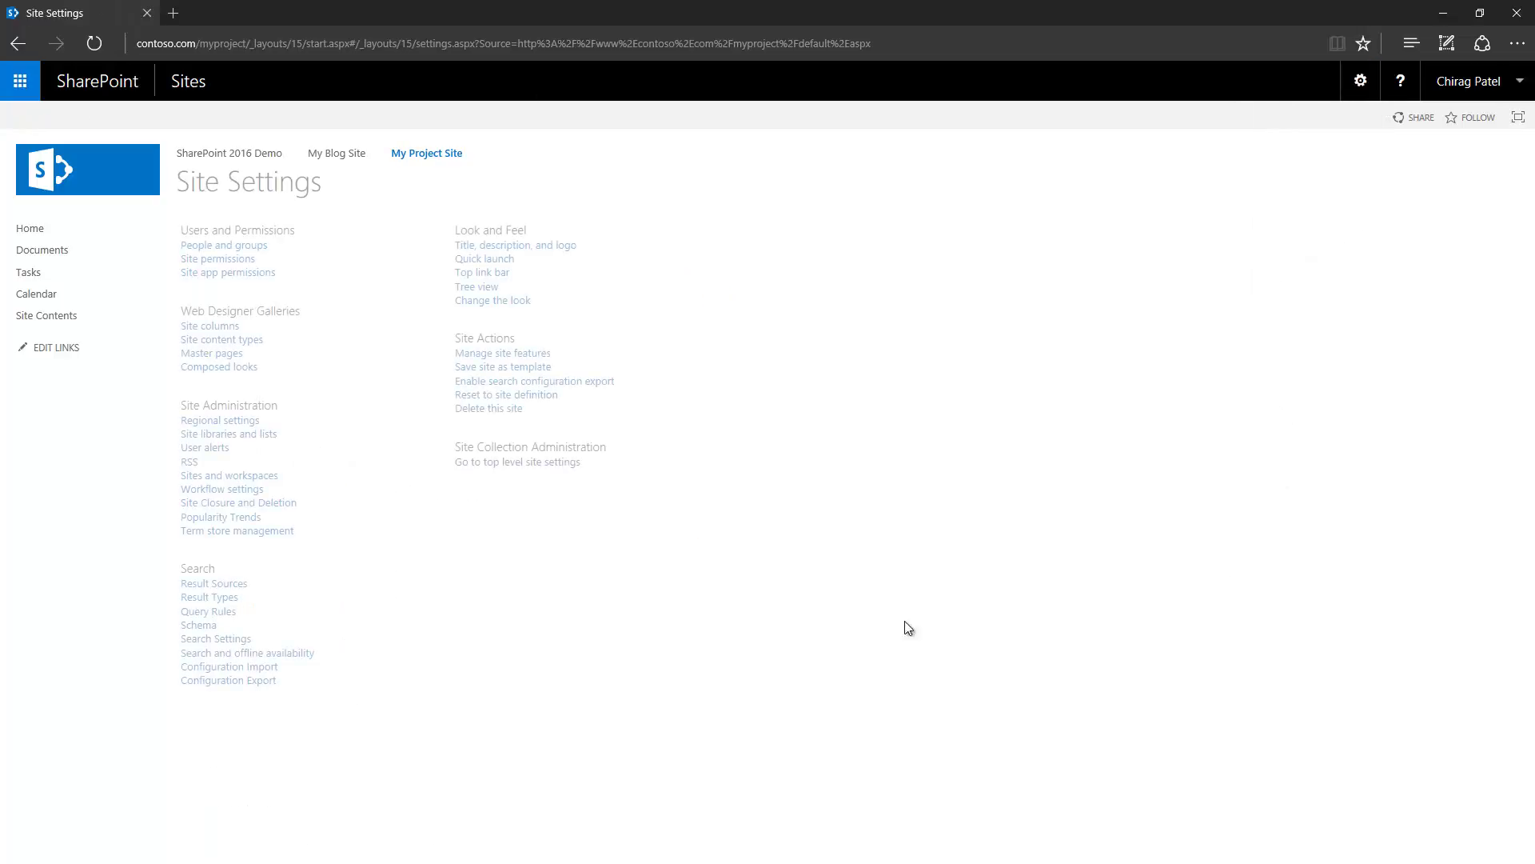
pyautogui.click(500, 355)
pyautogui.scroll(-7, 747, 604)
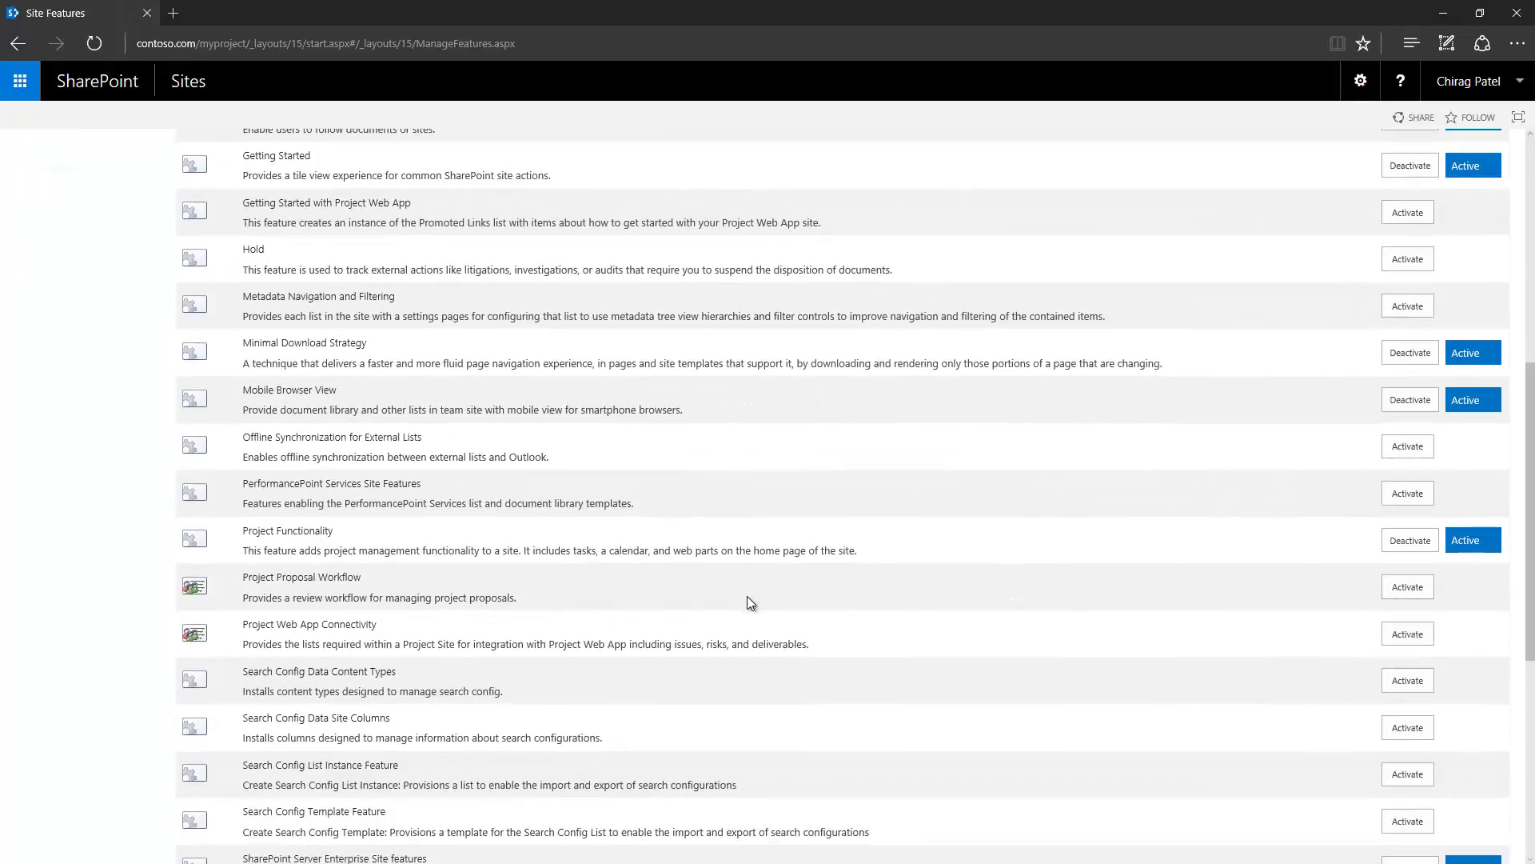
pyautogui.click(1411, 352)
pyautogui.click(284, 276)
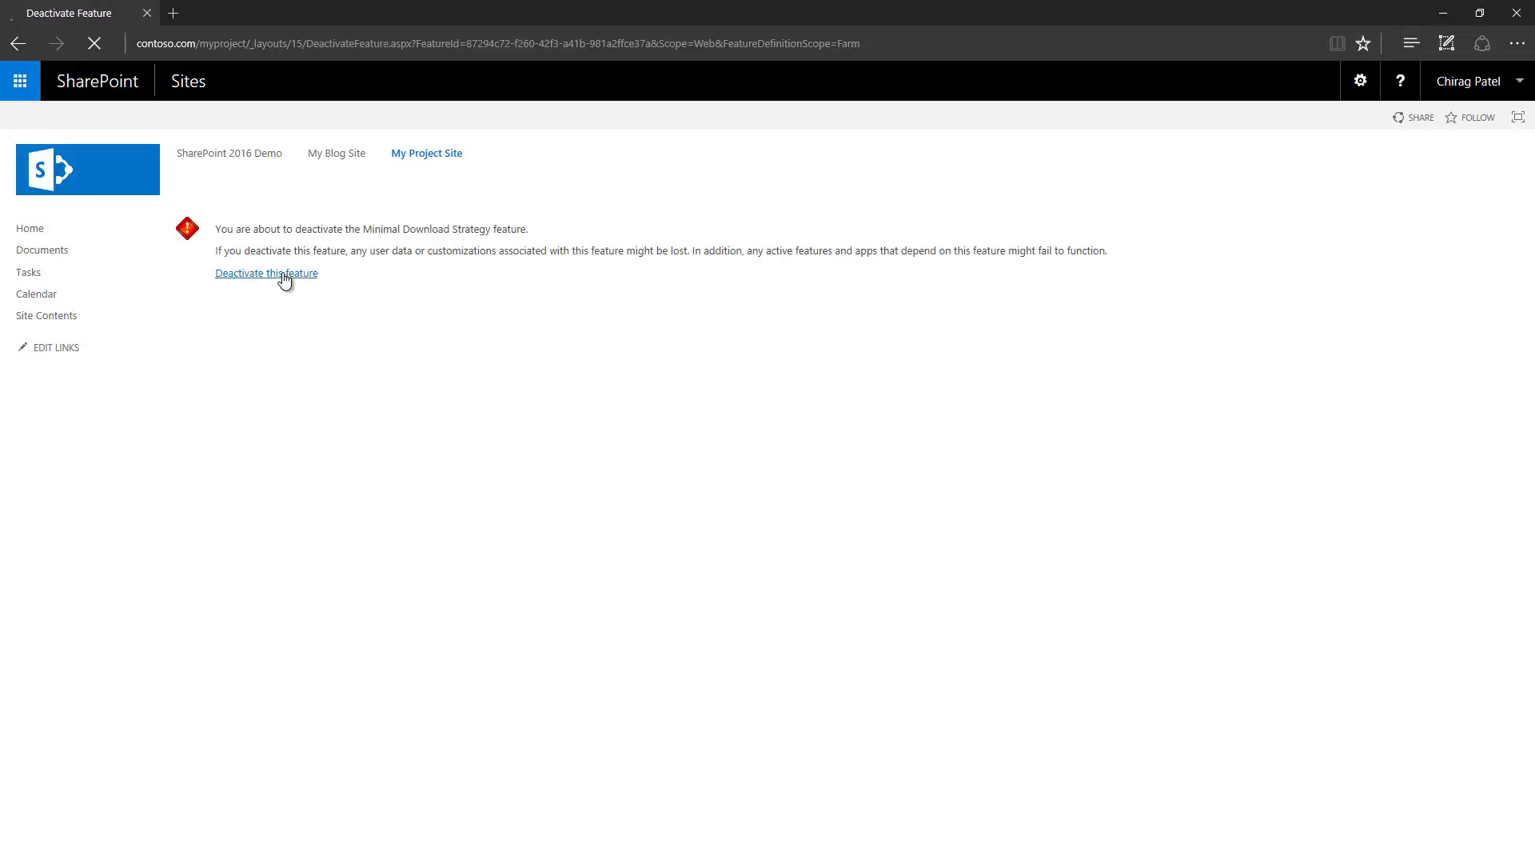